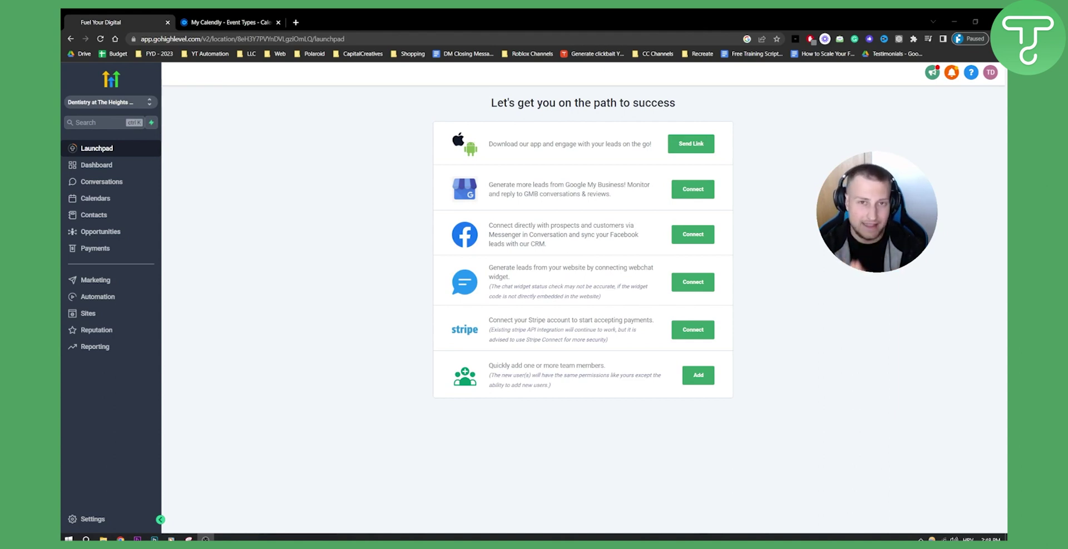
# Switch to the 'My Calendly - Event Types' browser tab to view the Calendly event types.
pyautogui.click(256, 23)
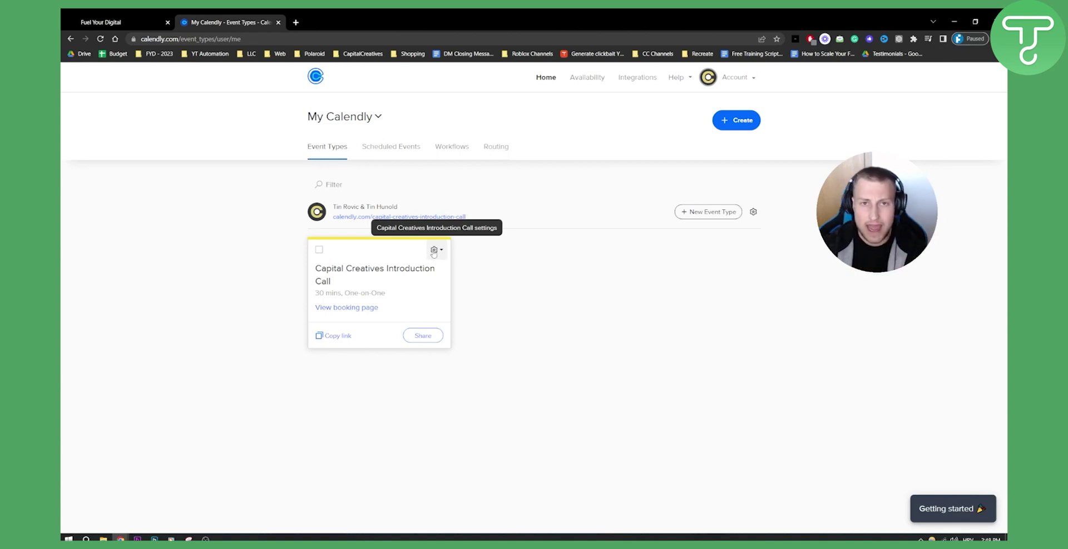
# Edit the Capital Creatives Introduction Call event, expanding its details, booking availability and notifications sections.
pyautogui.click(434, 252)
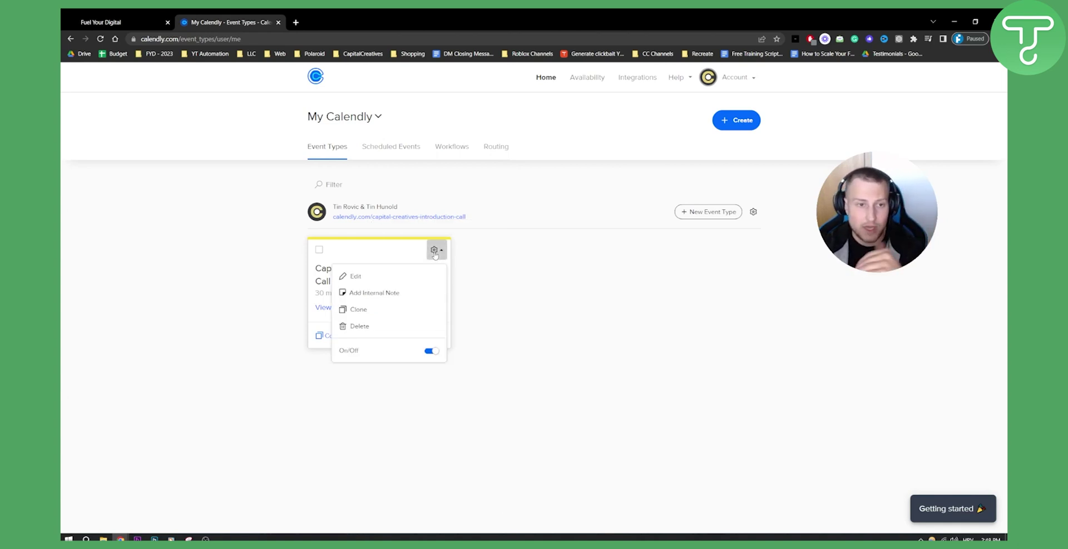
pyautogui.click(386, 279)
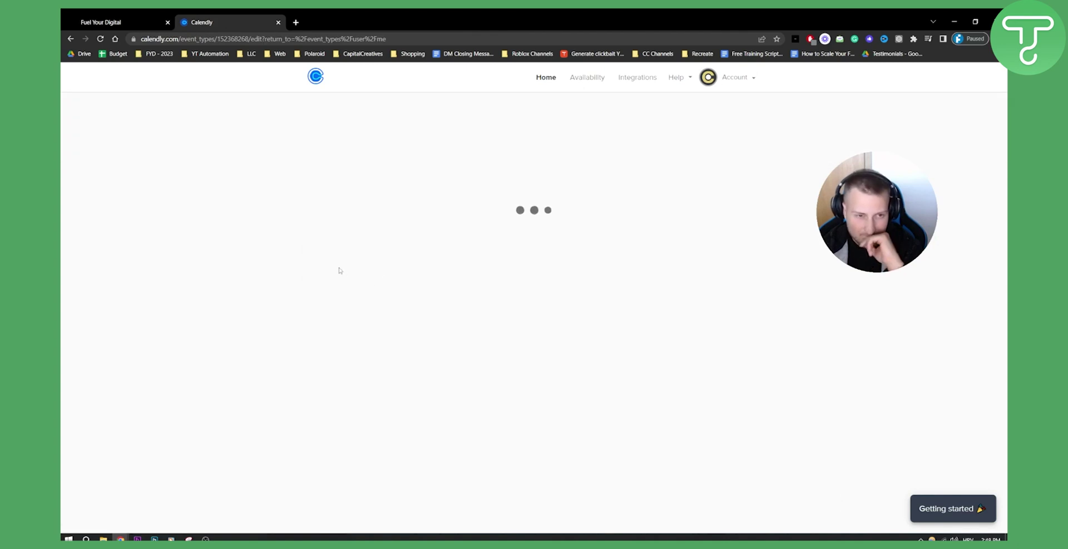
pyautogui.click(370, 187)
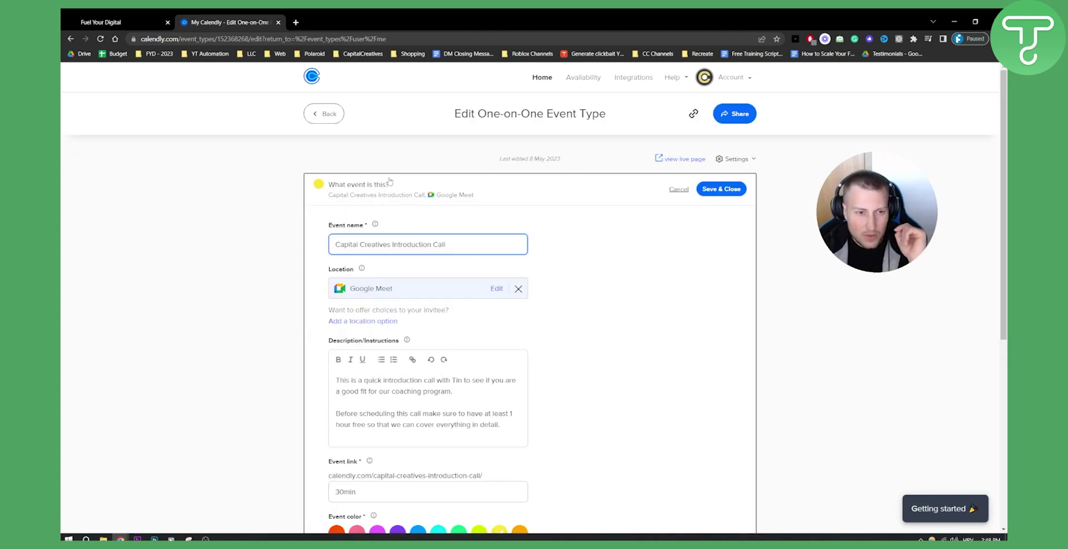
pyautogui.scroll(-5, 310, 266)
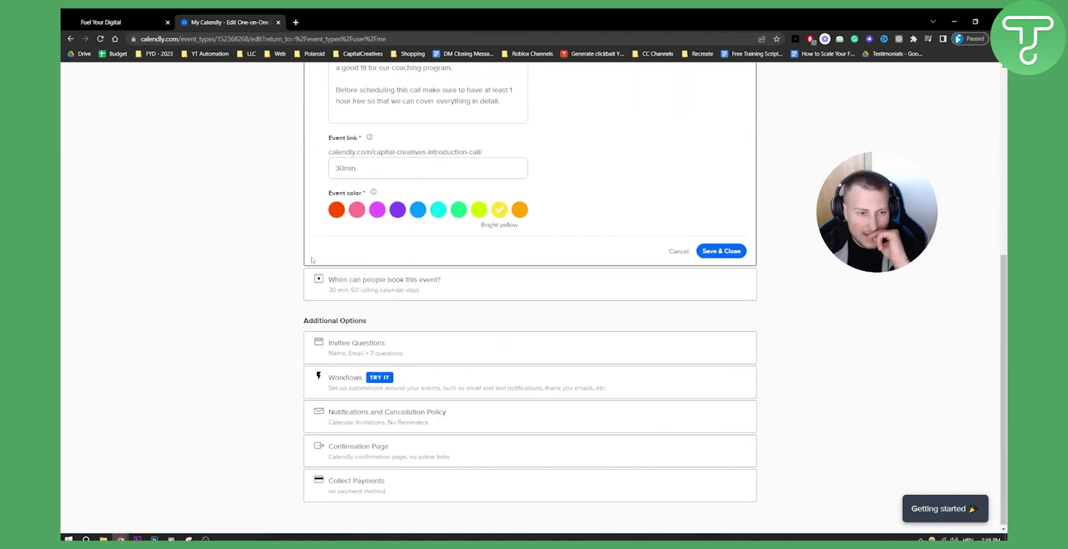
pyautogui.click(385, 290)
pyautogui.scroll(-8, 323, 286)
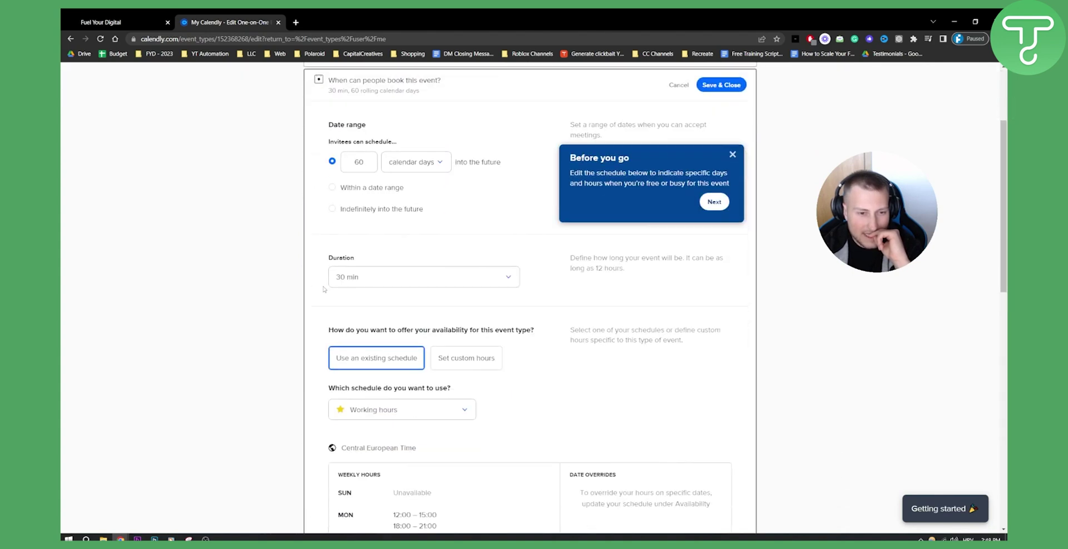
pyautogui.scroll(-5, 322, 286)
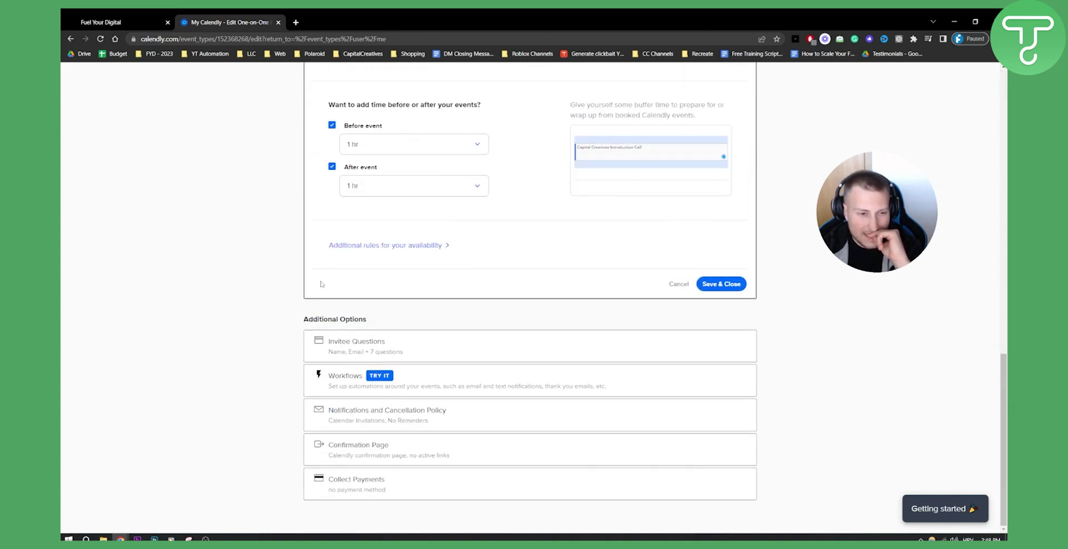
pyautogui.click(354, 417)
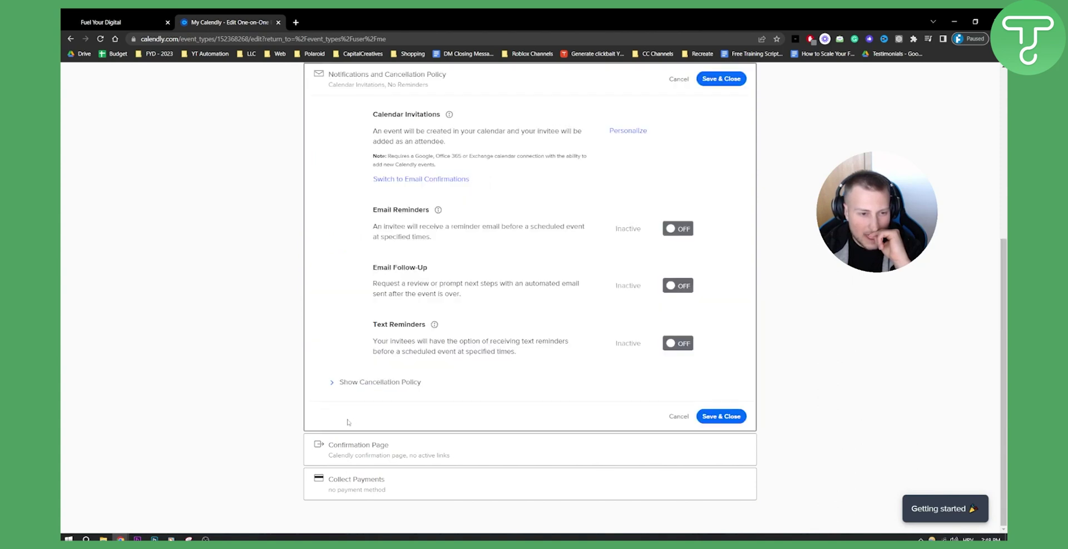
pyautogui.scroll(5, 286, 423)
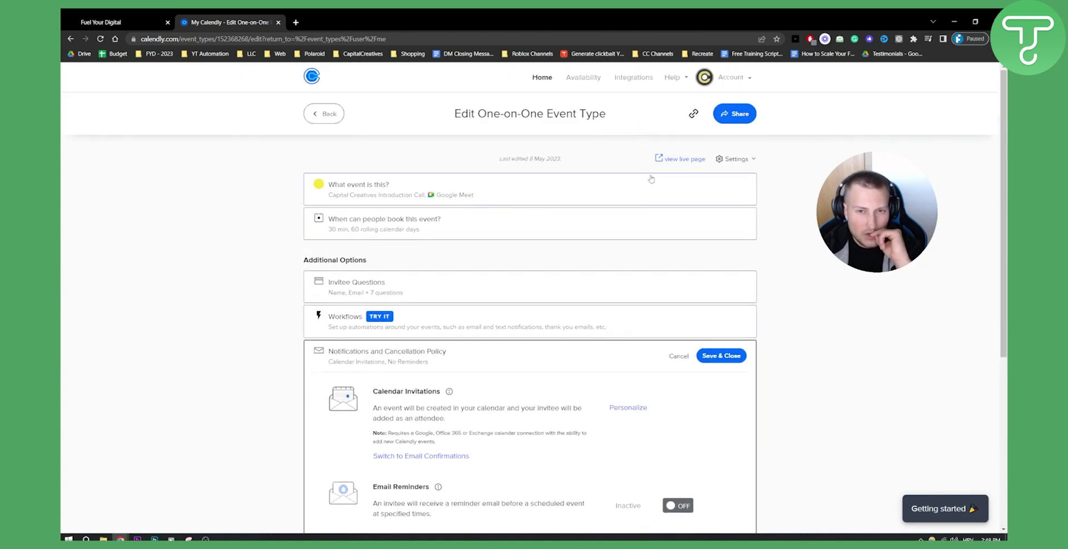
# Browse the Calendly Integrations page grid.
pyautogui.click(633, 77)
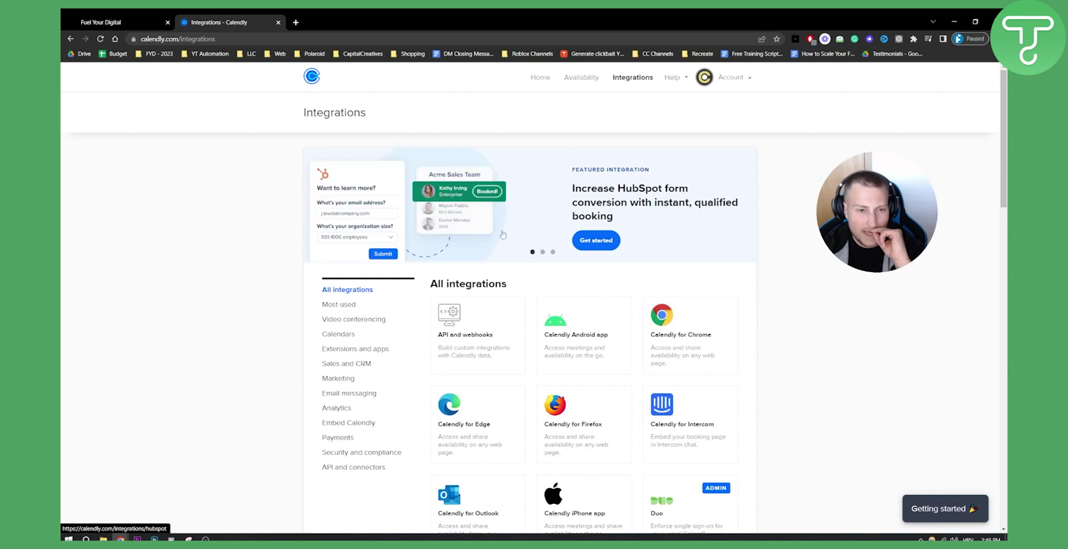
pyautogui.scroll(-3, 556, 239)
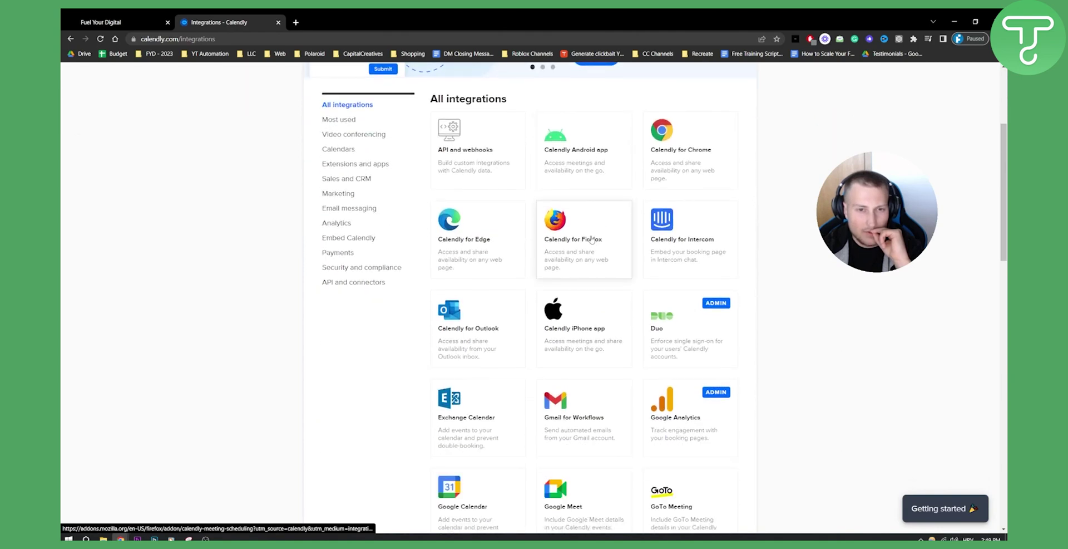
pyautogui.scroll(-1, 594, 242)
pyautogui.scroll(-1, 501, 361)
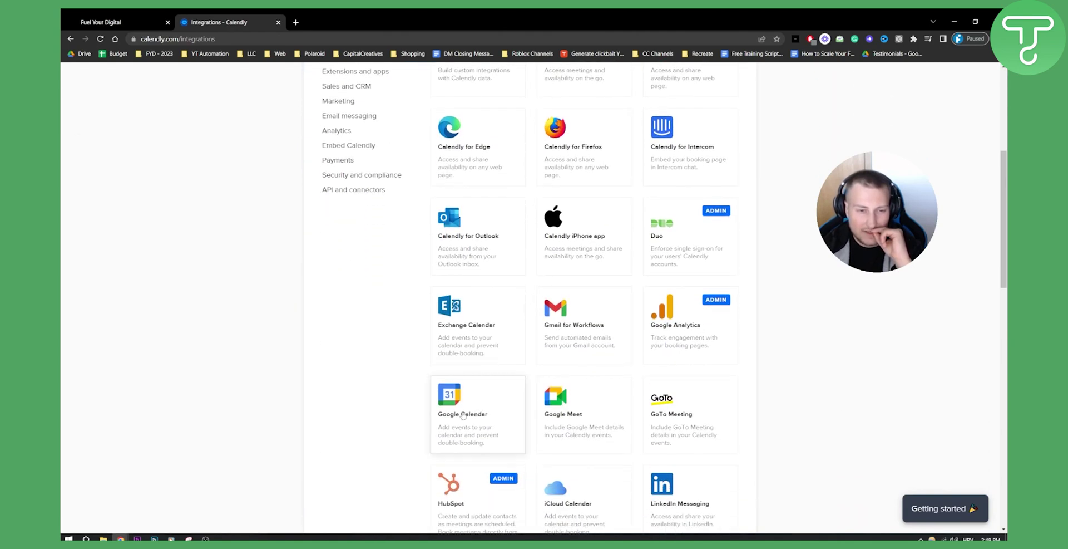
pyautogui.scroll(5, 563, 352)
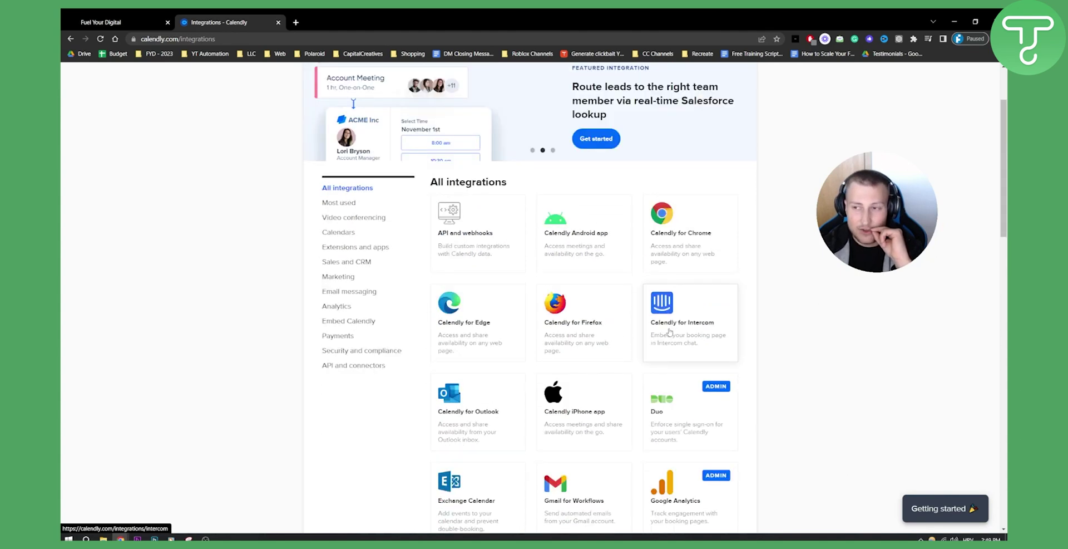
# Open Account > Calendar Connections and highlight the connected Google account's e-mail.
pyautogui.click(726, 78)
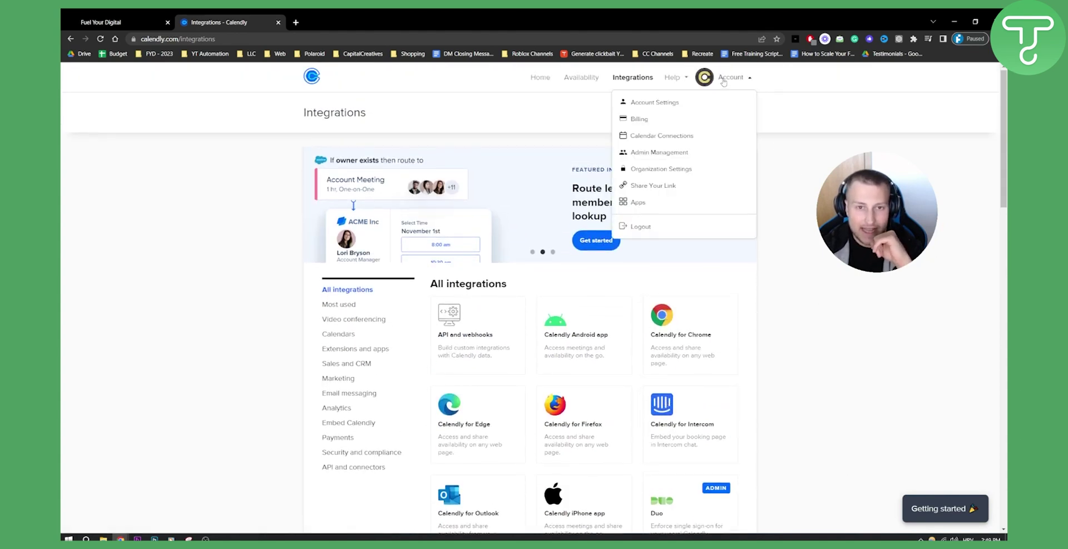
pyautogui.click(660, 136)
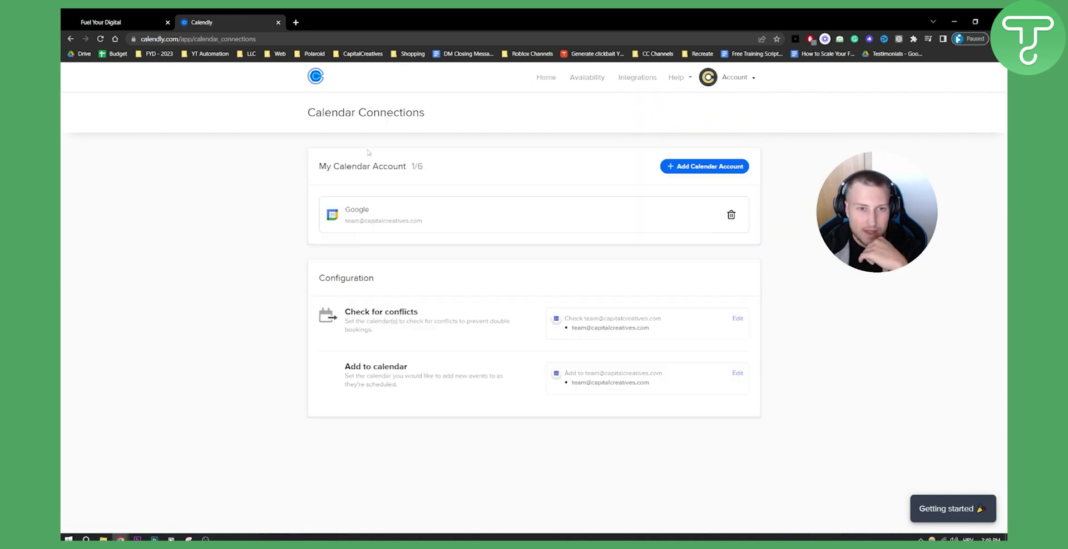
pyautogui.moveTo(345, 220); pyautogui.dragTo(422, 221)
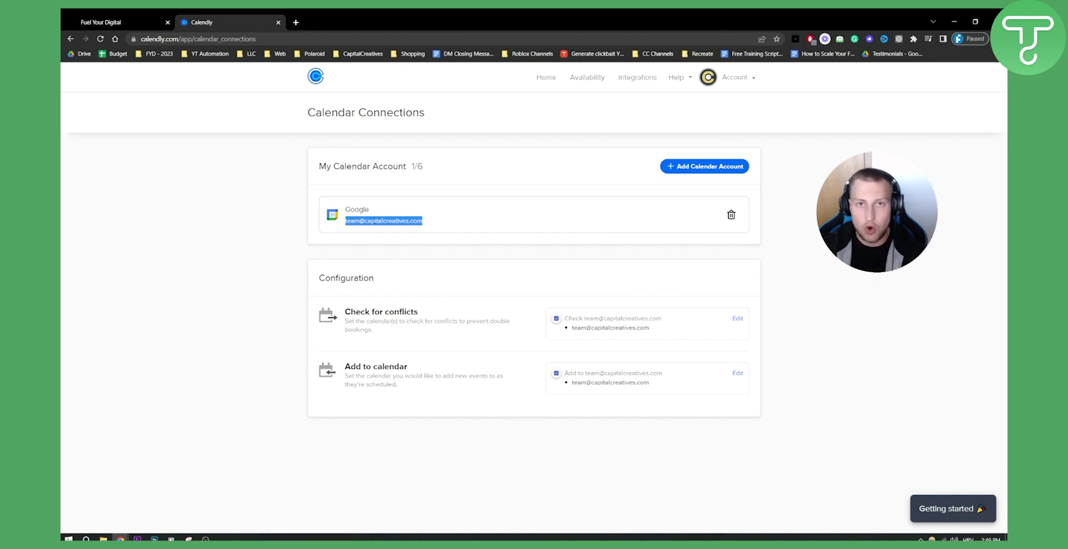
# Return to GoHighLevel and open Calendars for the Dentistry at The Heights sub-account.
pyautogui.click(111, 22)
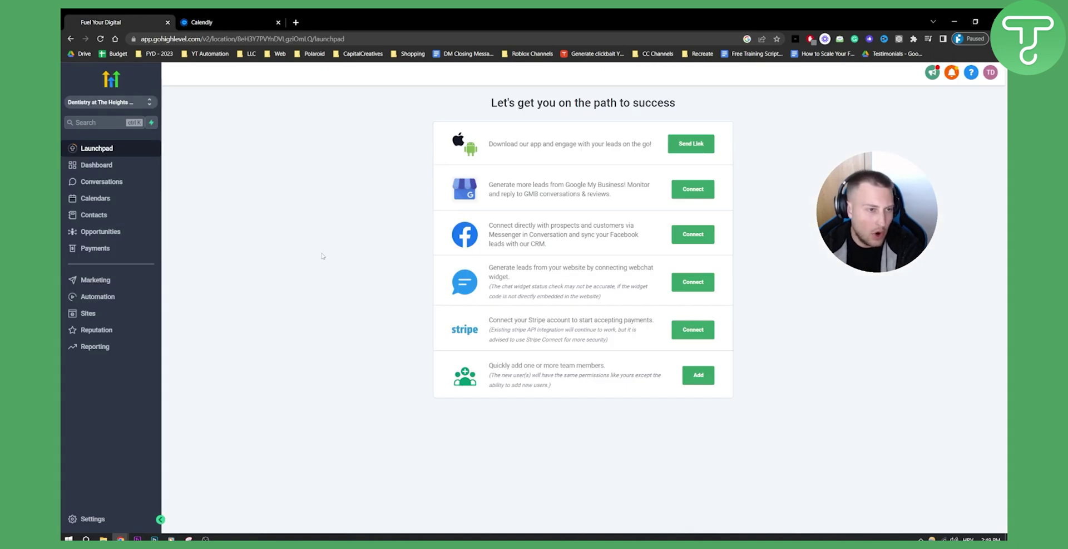
pyautogui.click(113, 103)
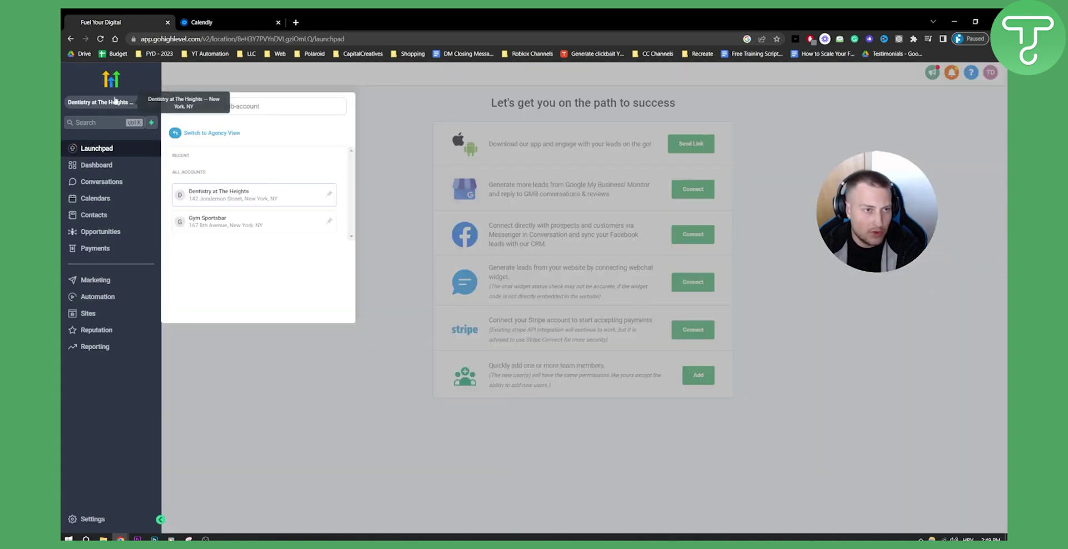
pyautogui.click(113, 103)
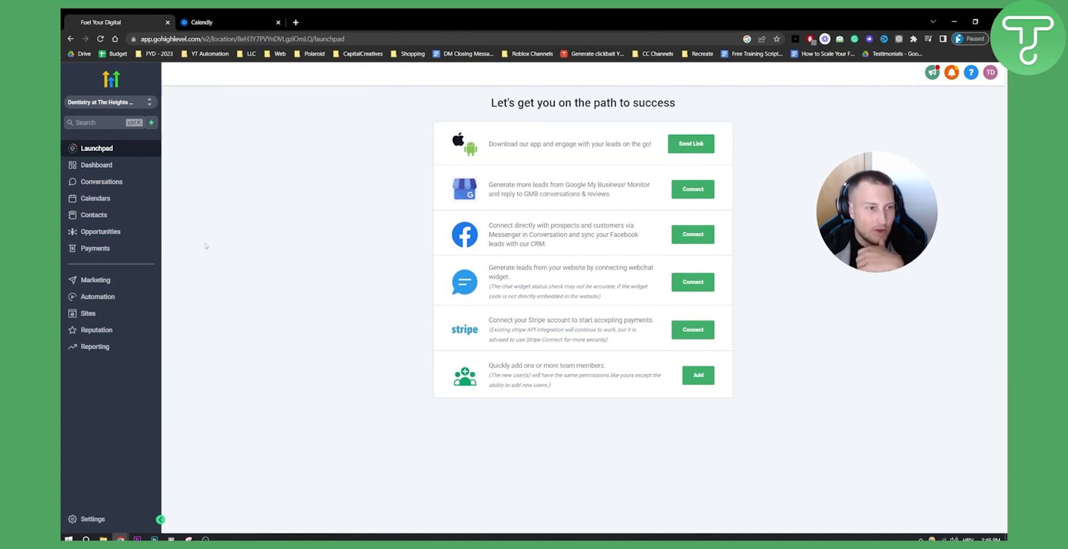
pyautogui.click(98, 200)
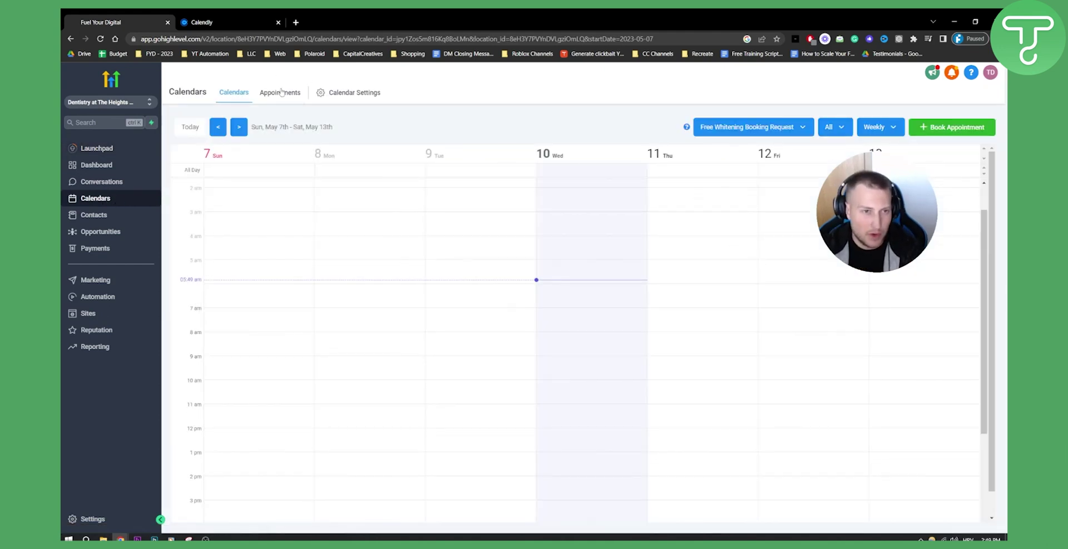
# In Calendar Settings, dismiss Create Calendar, then view the Preferences and Connections tabs.
pyautogui.click(356, 96)
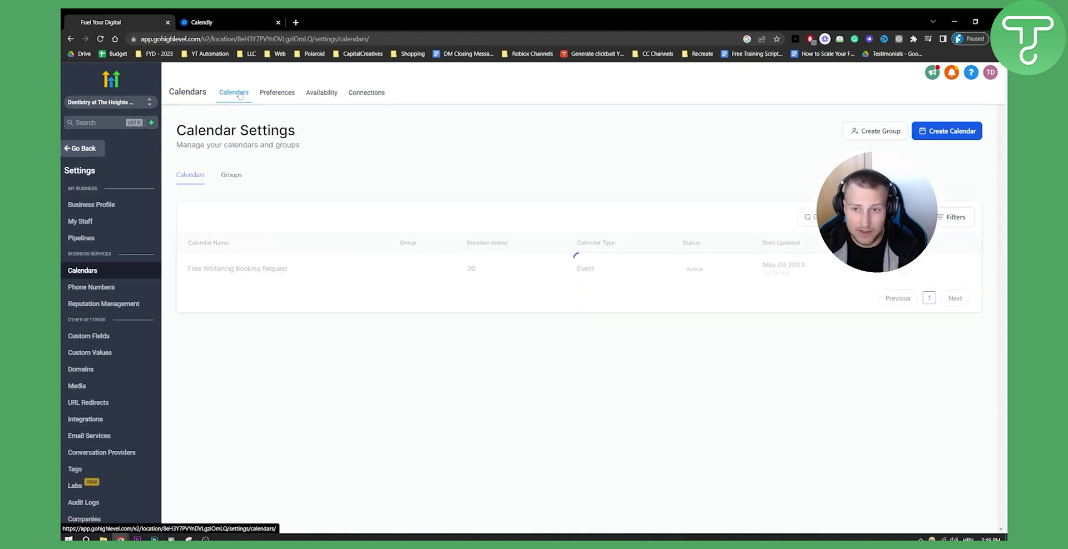
pyautogui.click(948, 133)
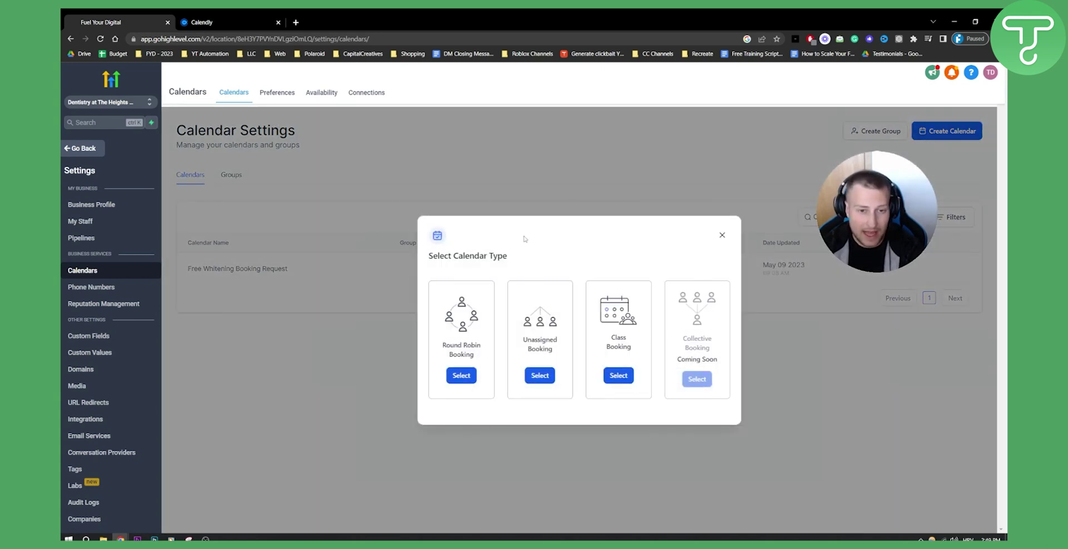
pyautogui.click(723, 235)
pyautogui.click(282, 94)
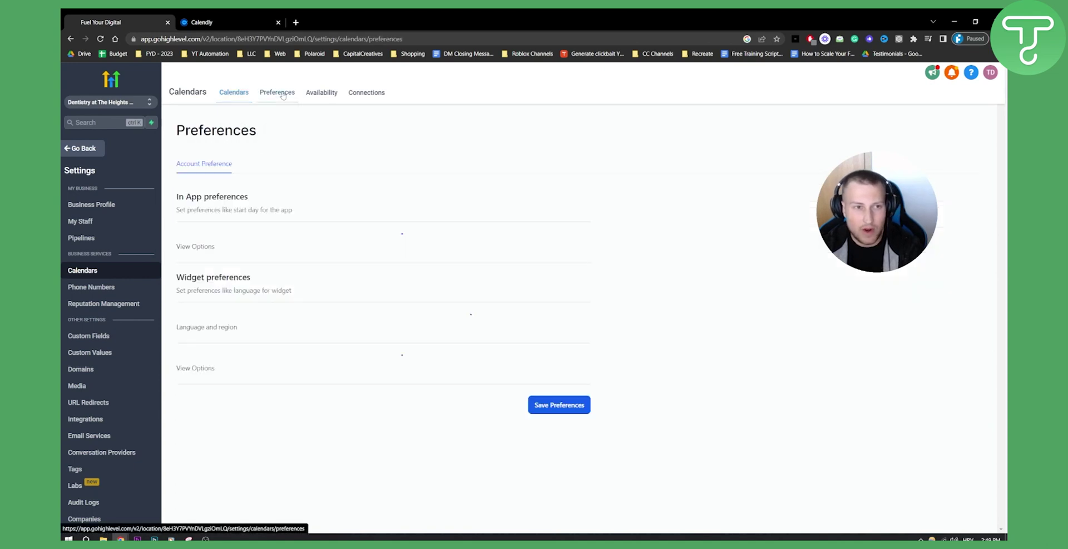
pyautogui.click(374, 95)
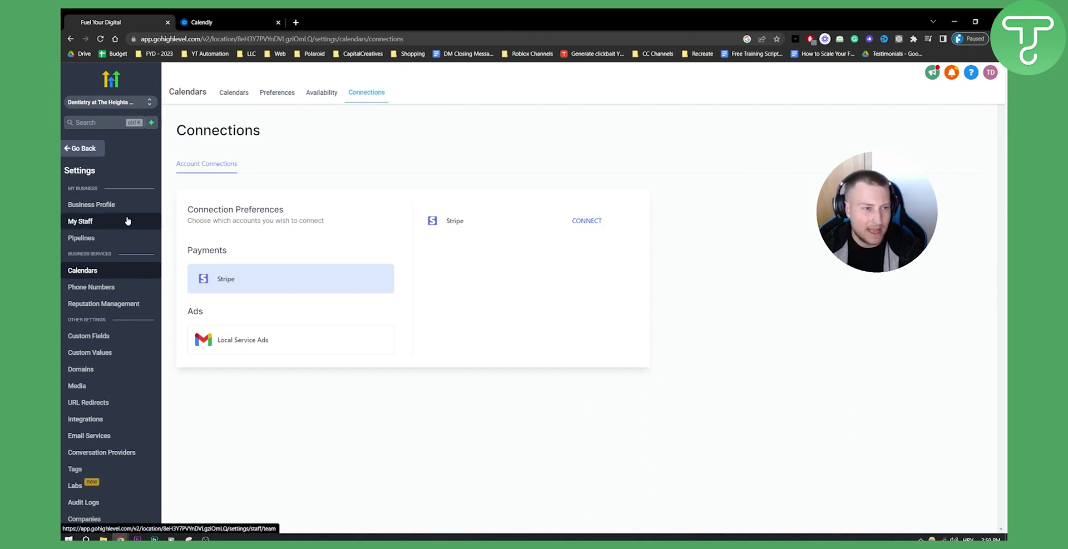
# Start a new employee on My Staff and expand the user info fields.
pyautogui.click(86, 222)
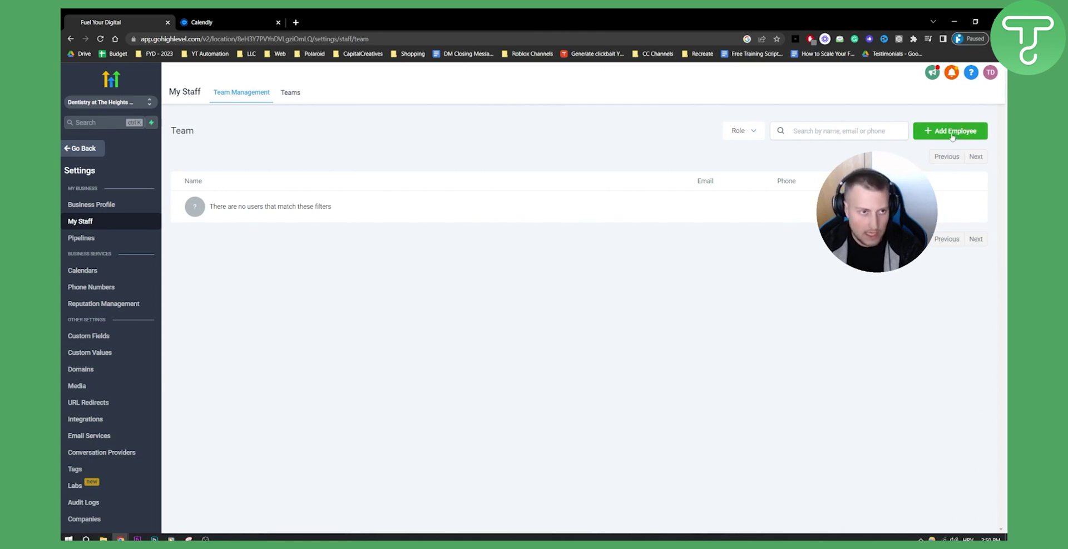
pyautogui.click(953, 135)
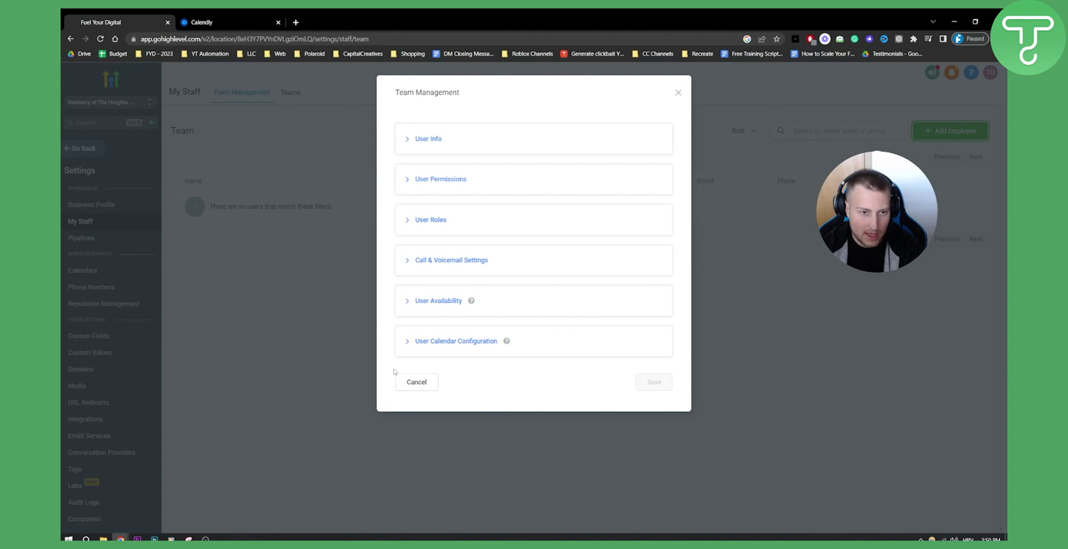
pyautogui.click(409, 141)
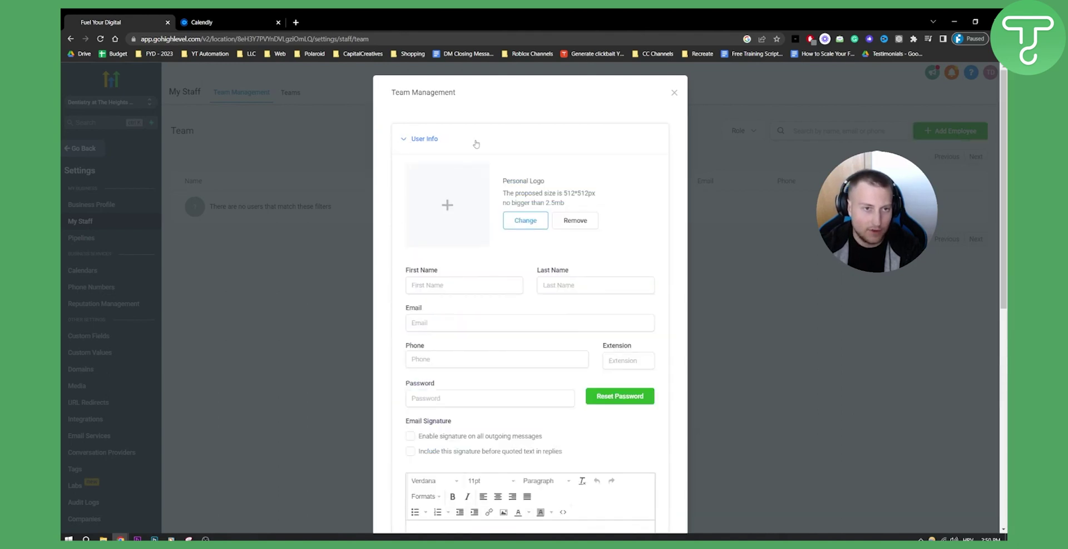
pyautogui.scroll(-3, 462, 256)
pyautogui.scroll(-7, 465, 243)
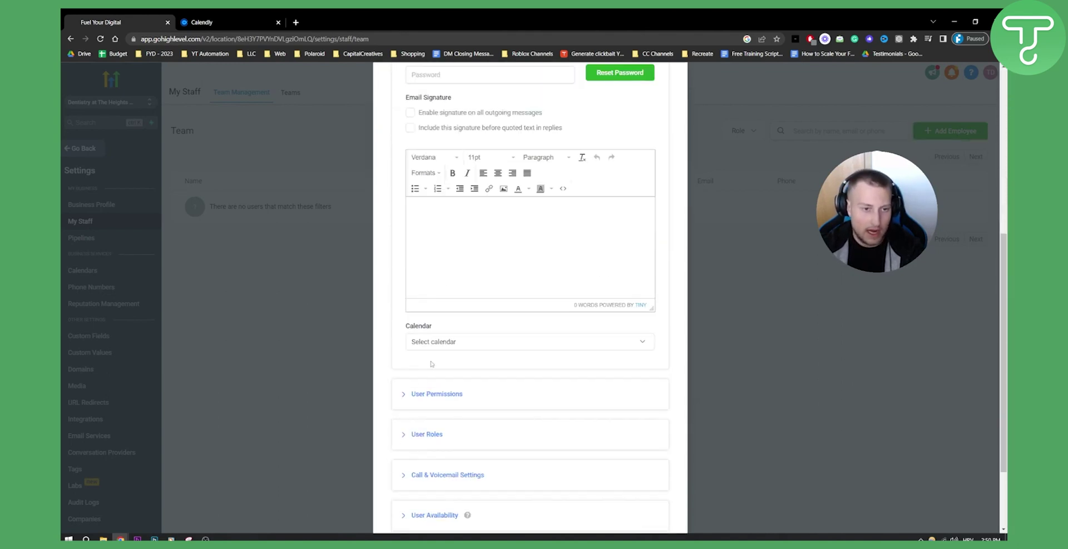
# Review the user calendar configuration, then cancel the employee form without saving.
pyautogui.click(402, 450)
pyautogui.scroll(-2, 521, 337)
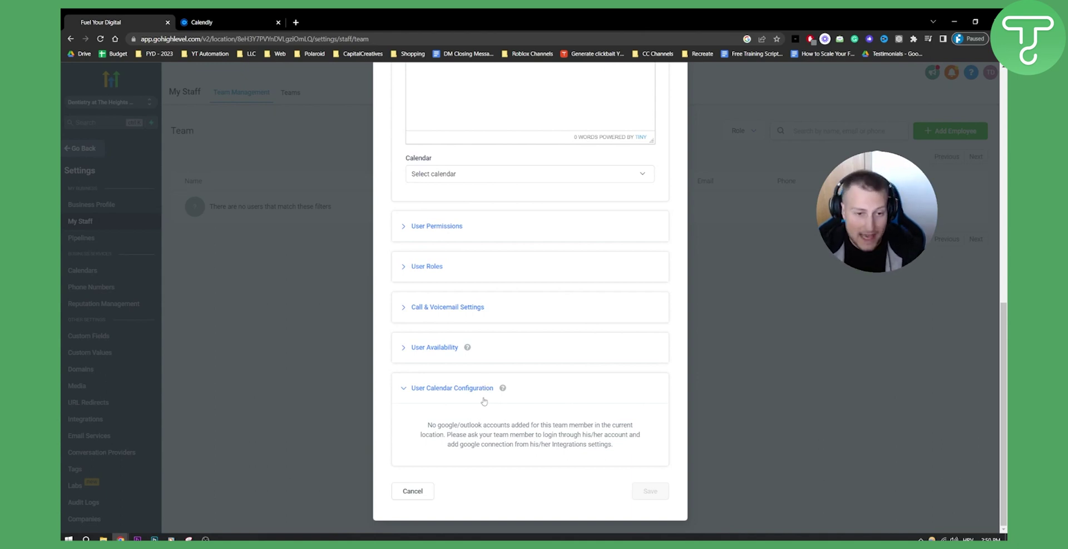
pyautogui.moveTo(502, 390)
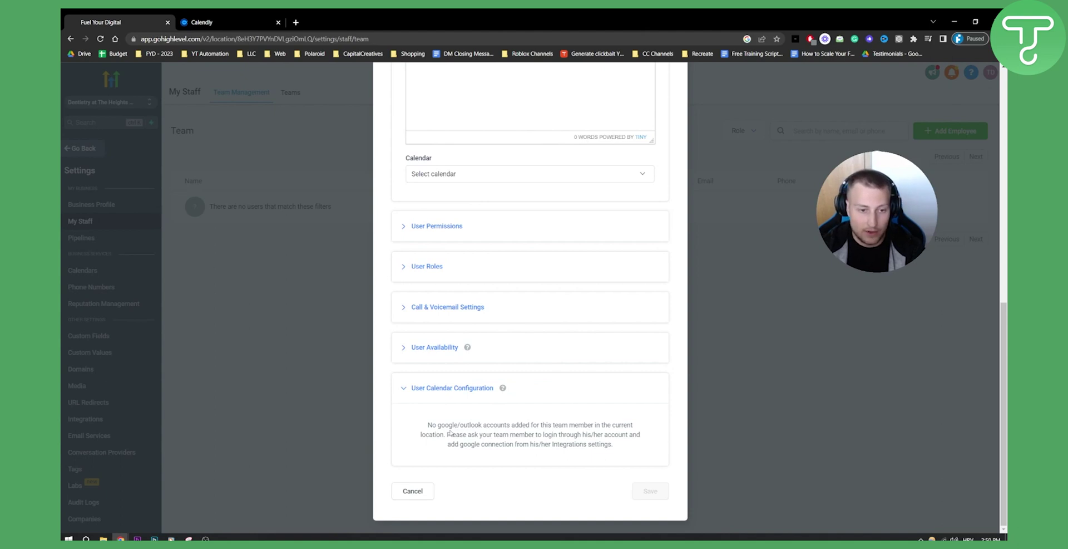
pyautogui.click(415, 492)
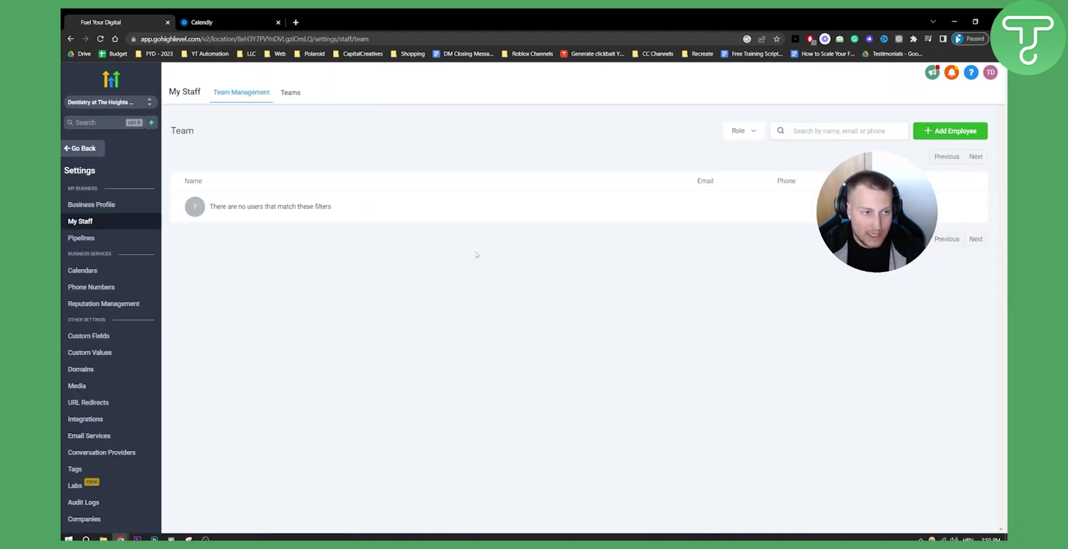
# Connect a Google account under Settings > Integrations, choosing the account and allowing access.
pyautogui.click(97, 423)
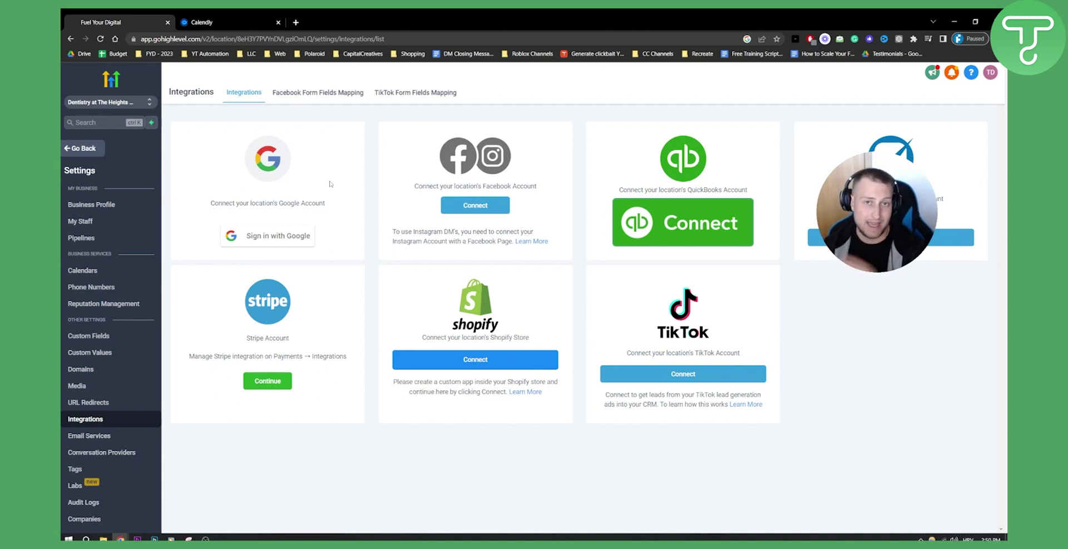
pyautogui.click(281, 238)
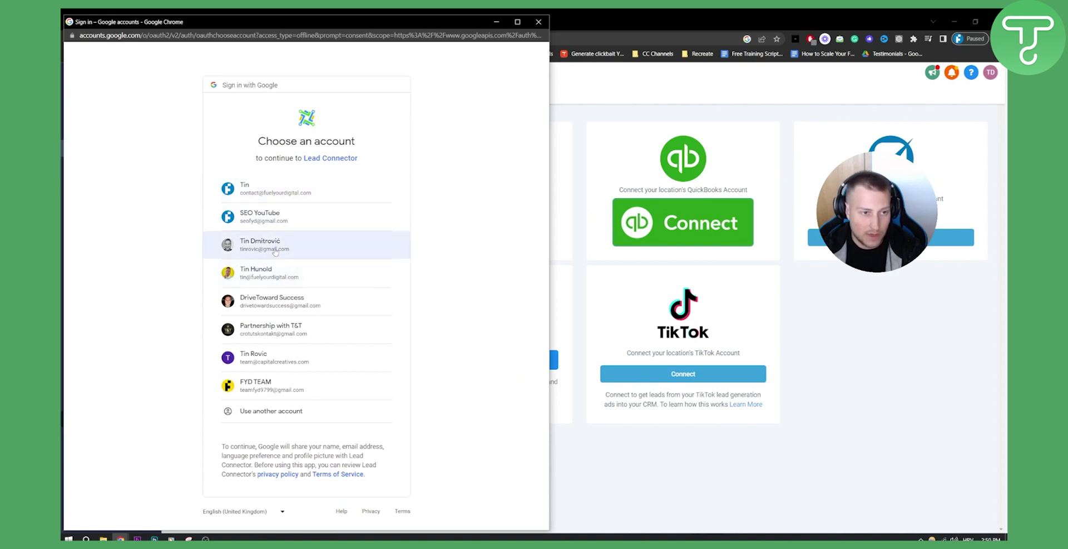
pyautogui.click(276, 313)
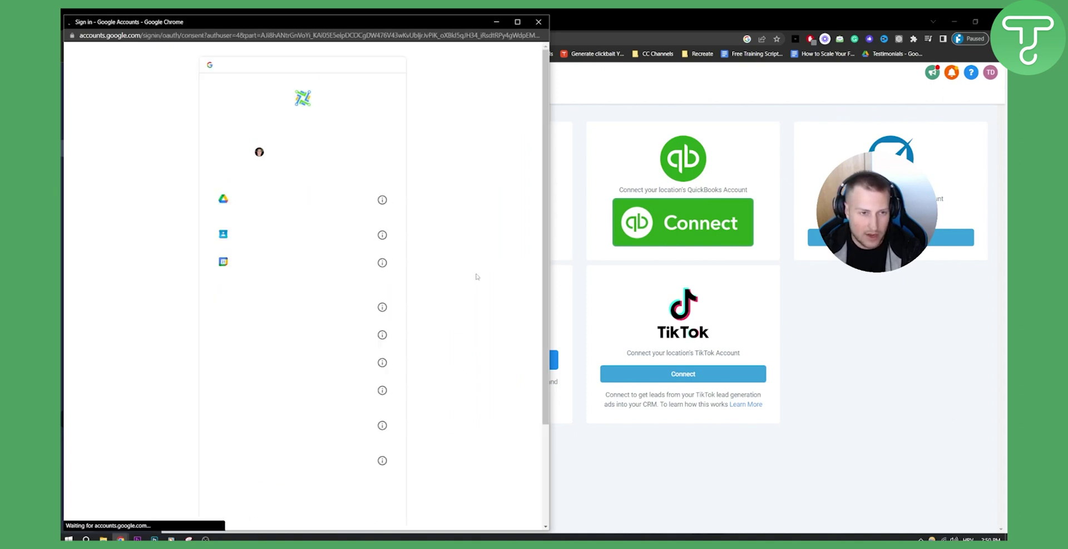
pyautogui.scroll(-2, 418, 403)
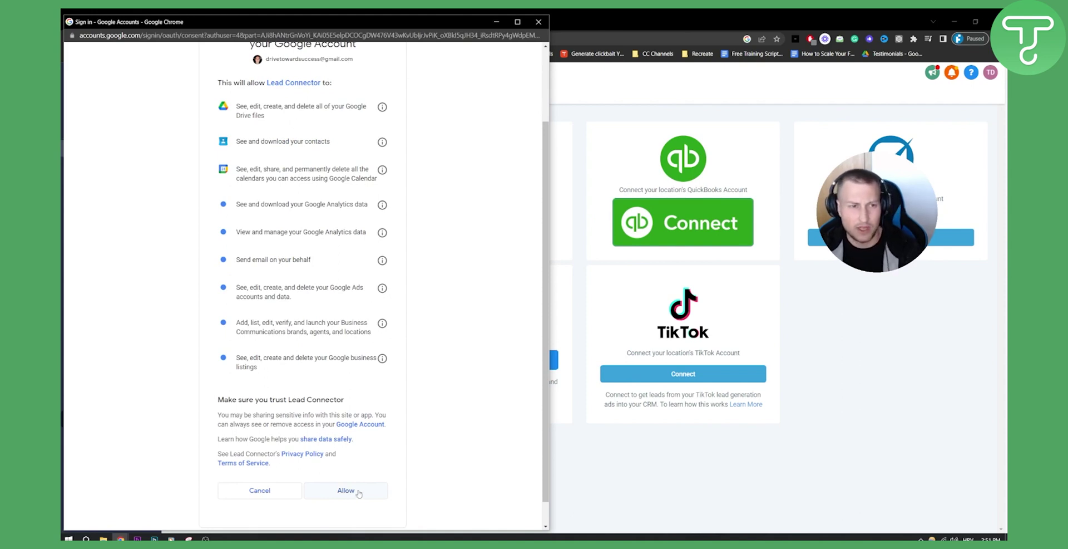
pyautogui.click(359, 493)
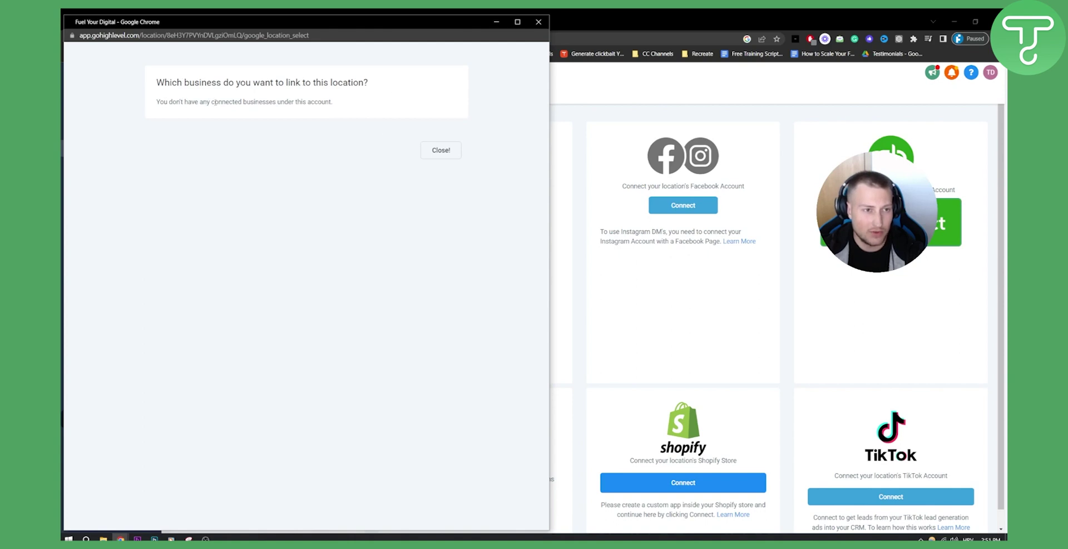
# Close the business-link prompt and pick the Google Analytics account, leaving property and MCC unchanged.
pyautogui.click(441, 150)
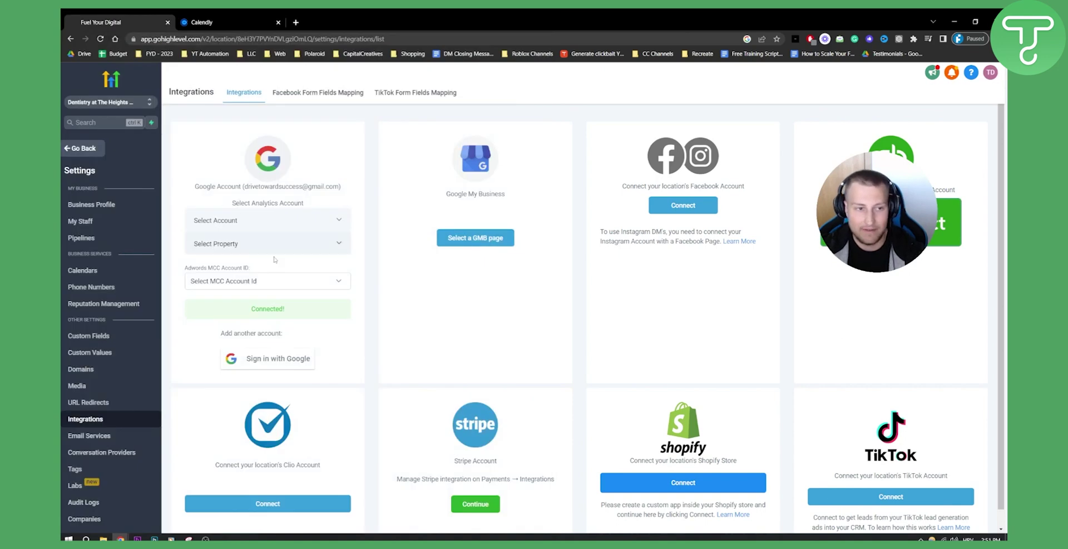
pyautogui.click(289, 283)
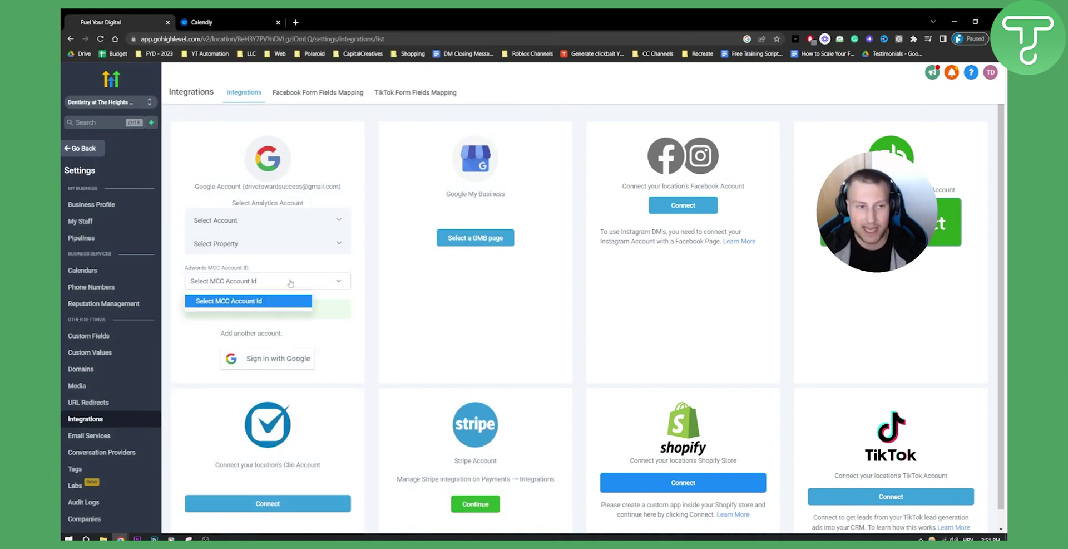
pyautogui.click(249, 218)
pyautogui.click(250, 218)
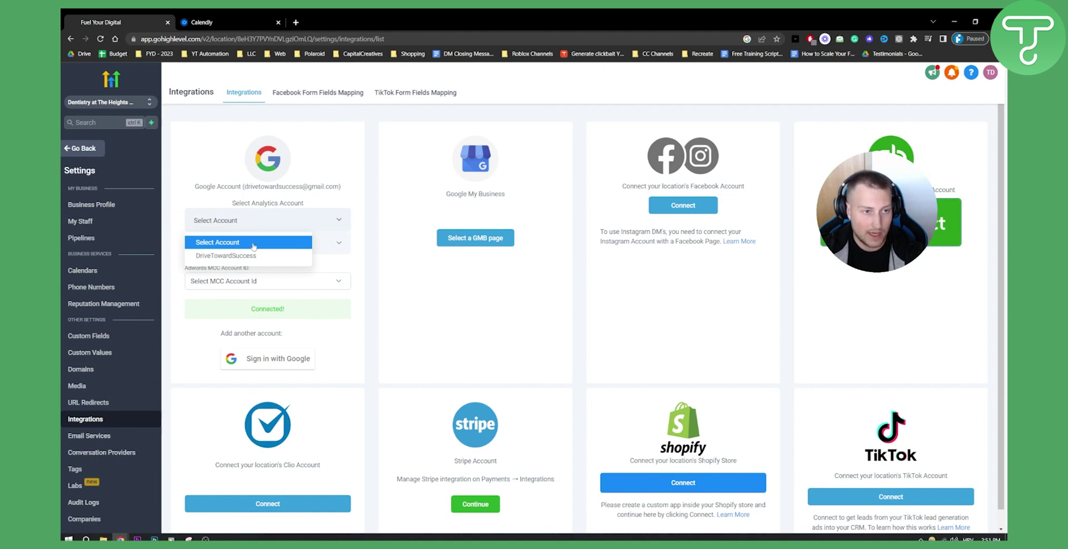
pyautogui.click(244, 258)
pyautogui.click(260, 245)
pyautogui.click(242, 266)
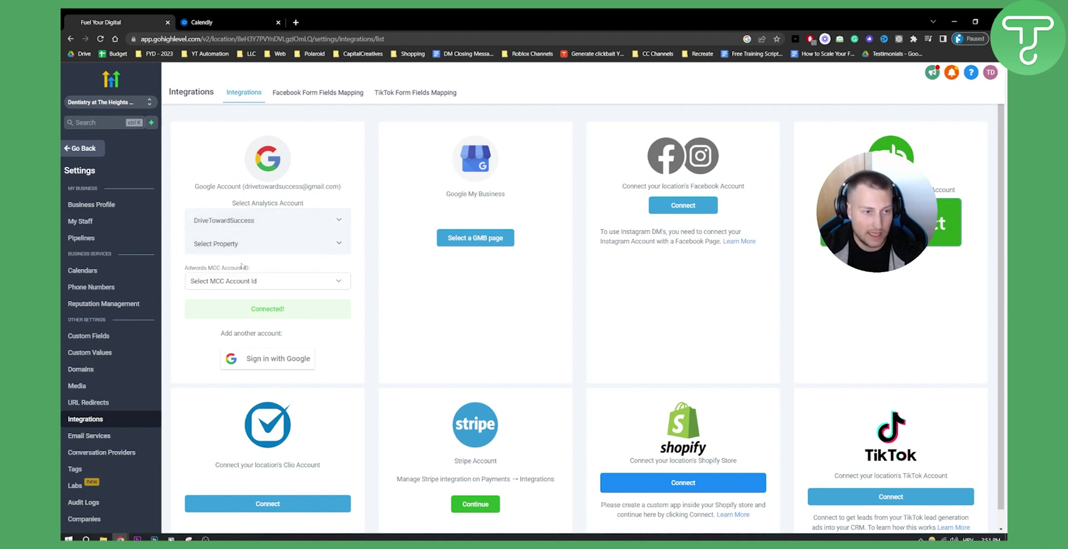
pyautogui.click(273, 286)
pyautogui.click(273, 286)
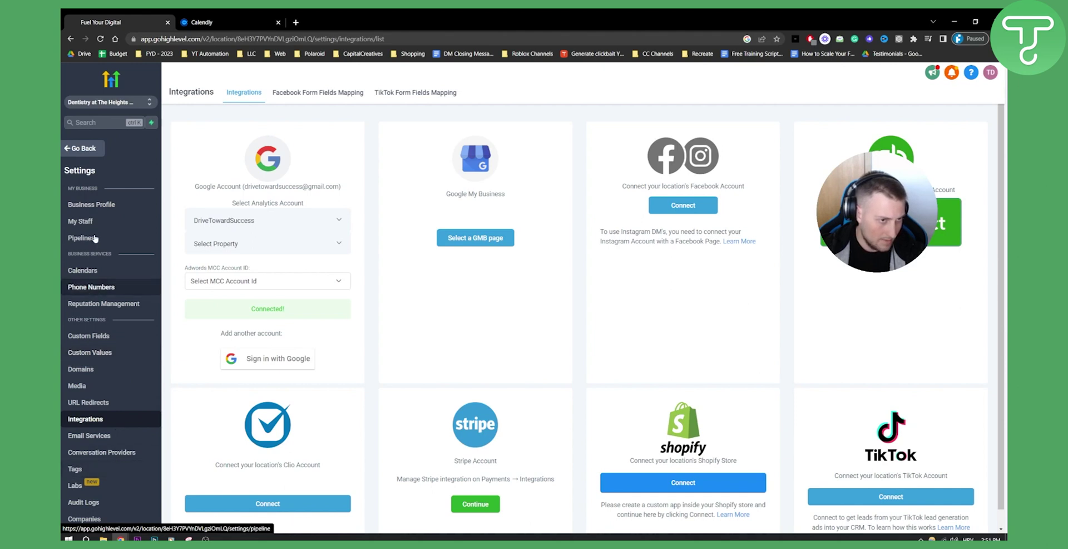
# Open My Staff, add a new employee, and look over the user info and calendar configuration sections.
pyautogui.click(81, 221)
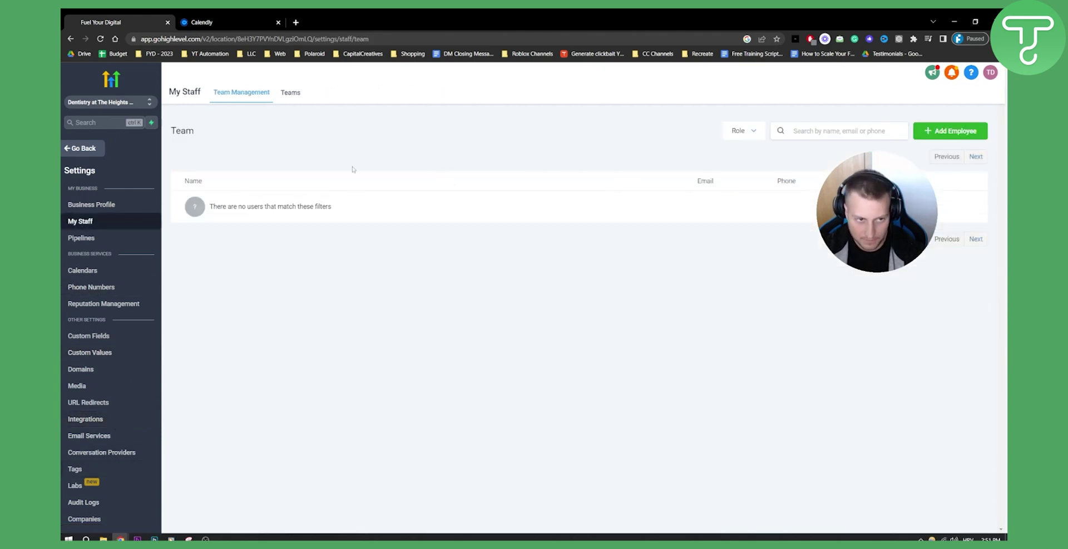
pyautogui.click(951, 132)
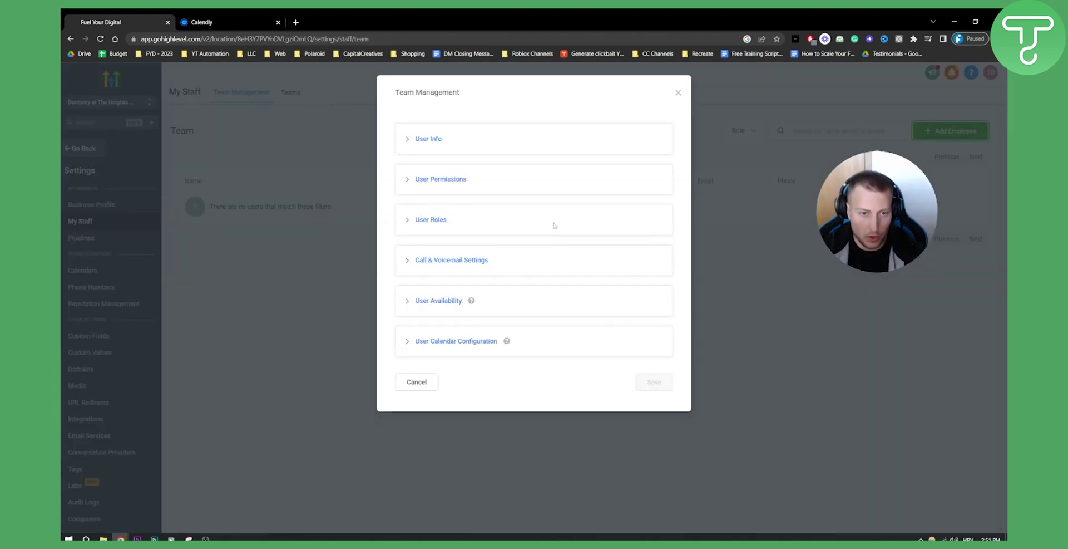
pyautogui.click(408, 138)
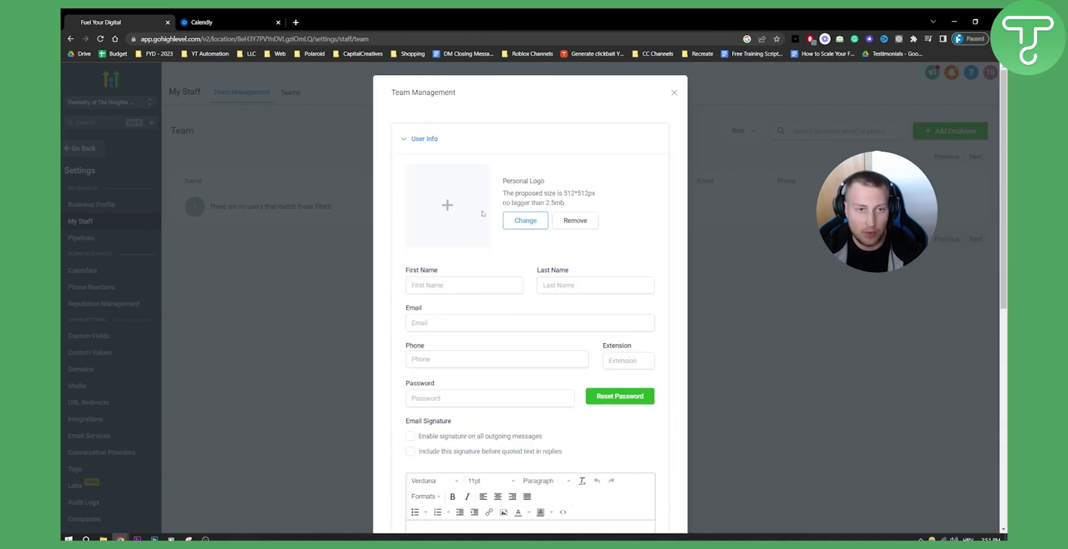
pyautogui.click(406, 139)
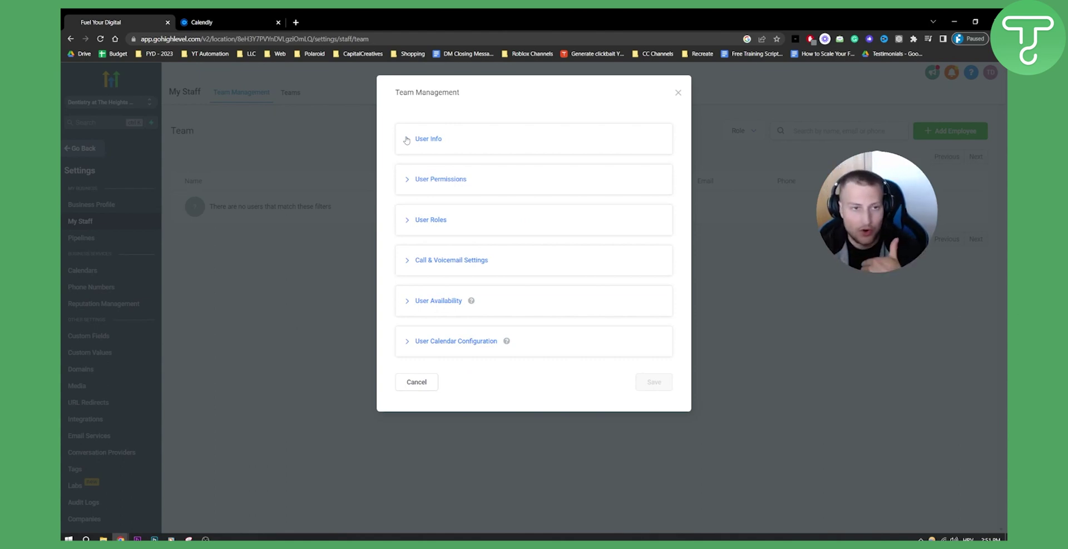
pyautogui.click(403, 342)
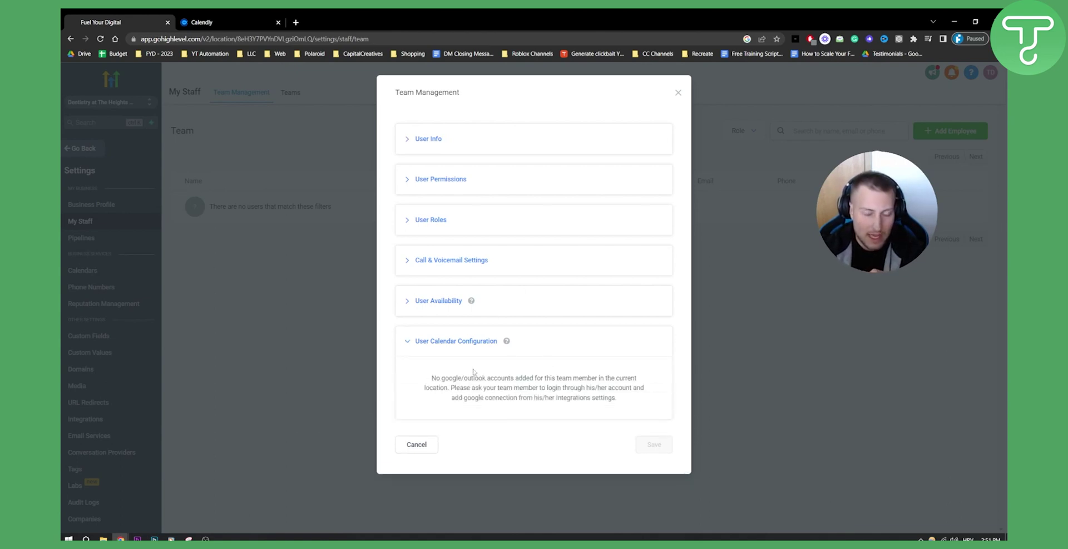
# Enter the staff member's first name, last name and e-mail address.
pyautogui.click(424, 139)
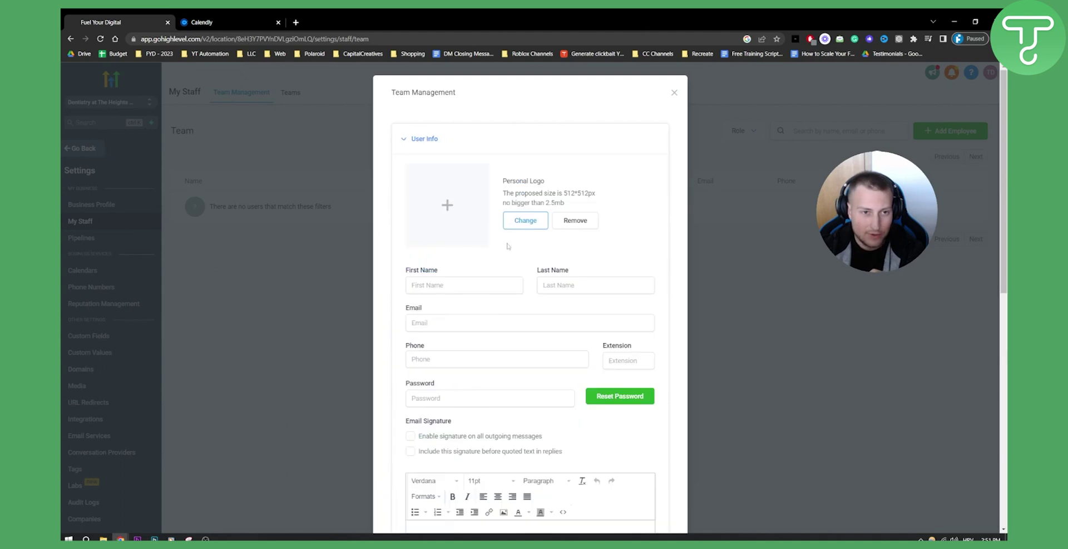
pyautogui.scroll(-1, 456, 240)
pyautogui.click(456, 240)
pyautogui.write('John')
pyautogui.press('Tab')
pyautogui.write('Smith')
pyautogui.click(444, 280)
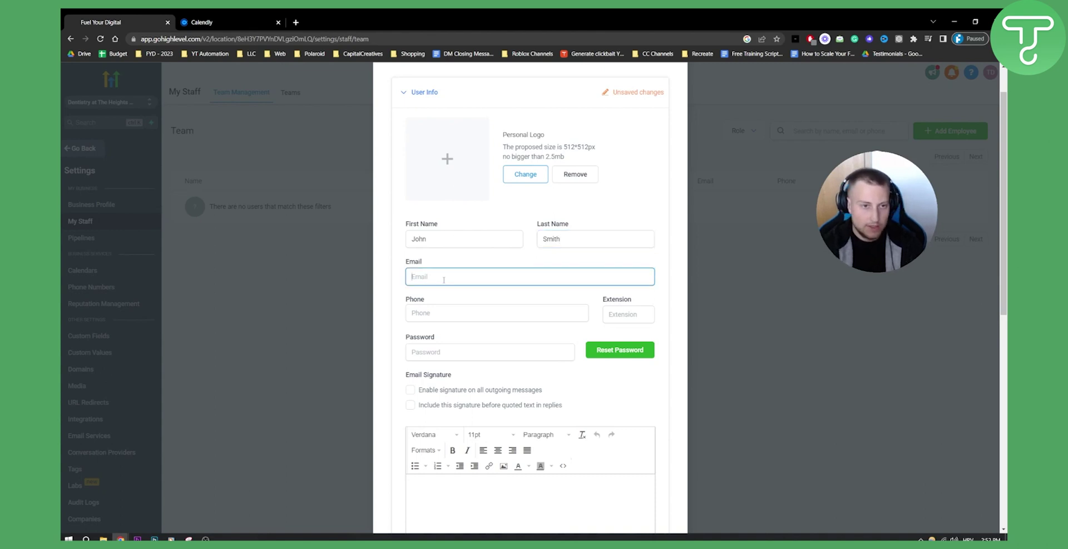
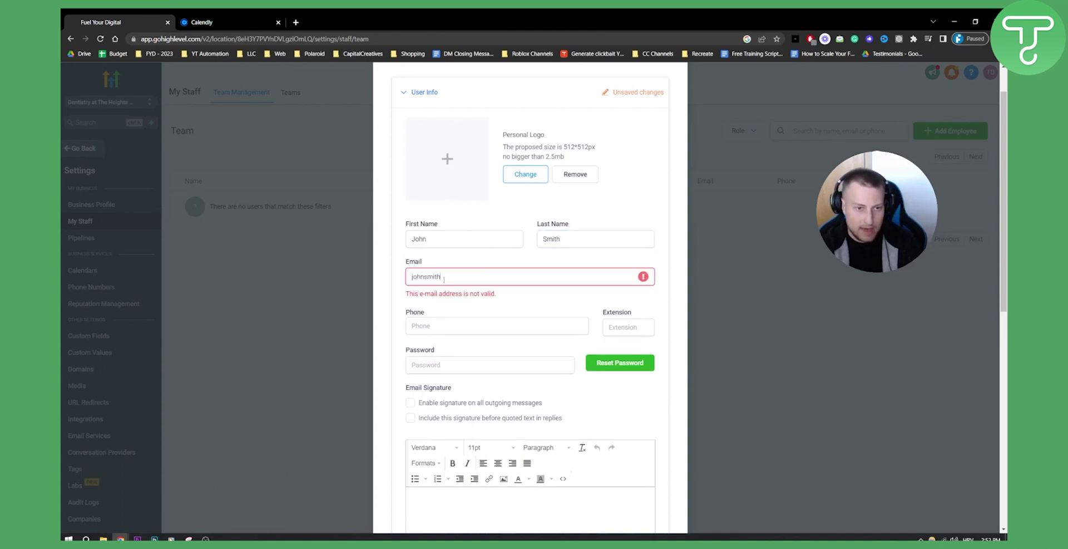
pyautogui.press('Tab')
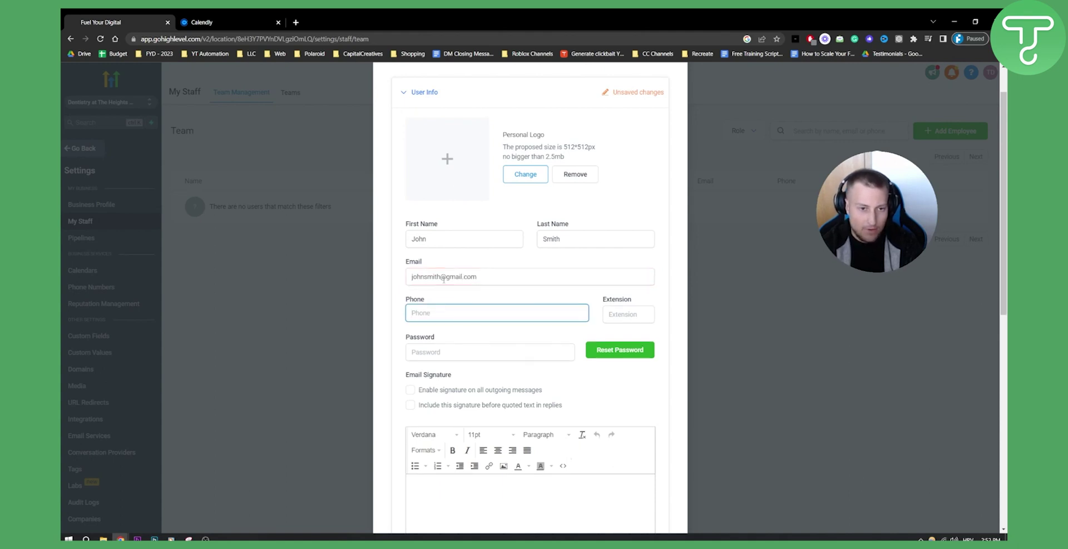
# Type a password, the staff member's phone number and an extension.
pyautogui.scroll(-1, 418, 306)
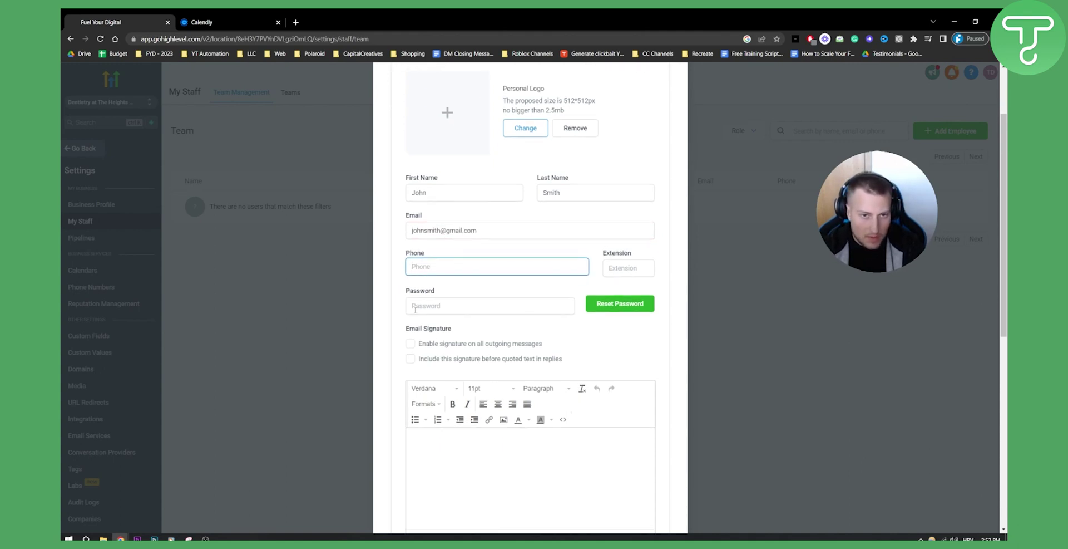
pyautogui.scroll(-1, 420, 303)
pyautogui.click(445, 258)
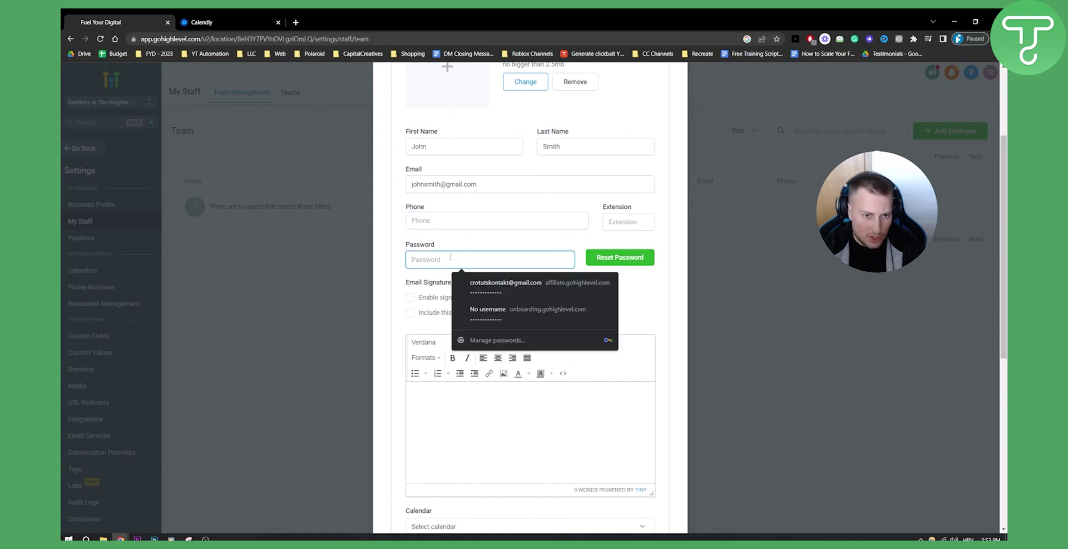
pyautogui.write('a')
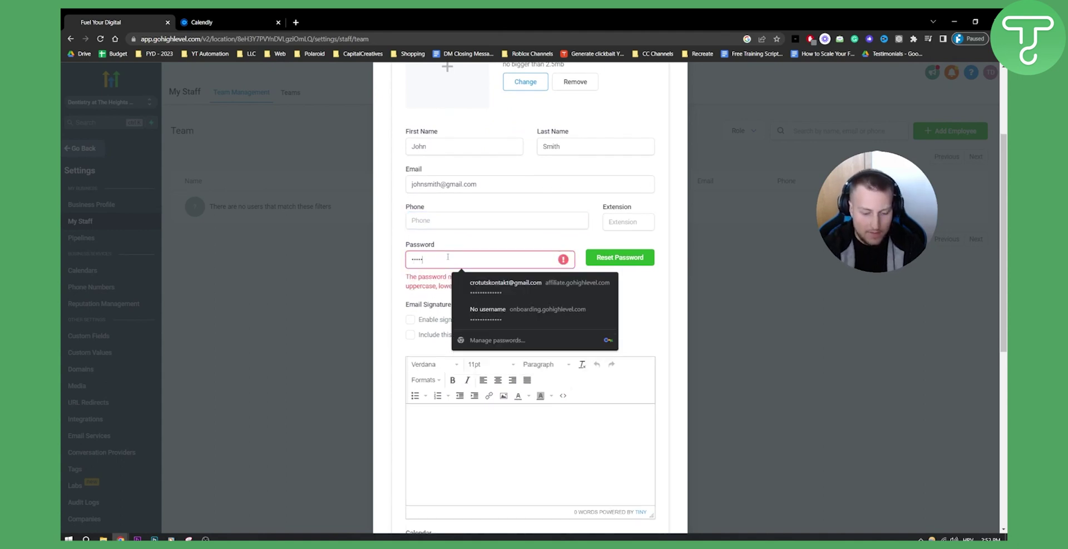
pyautogui.click(425, 223)
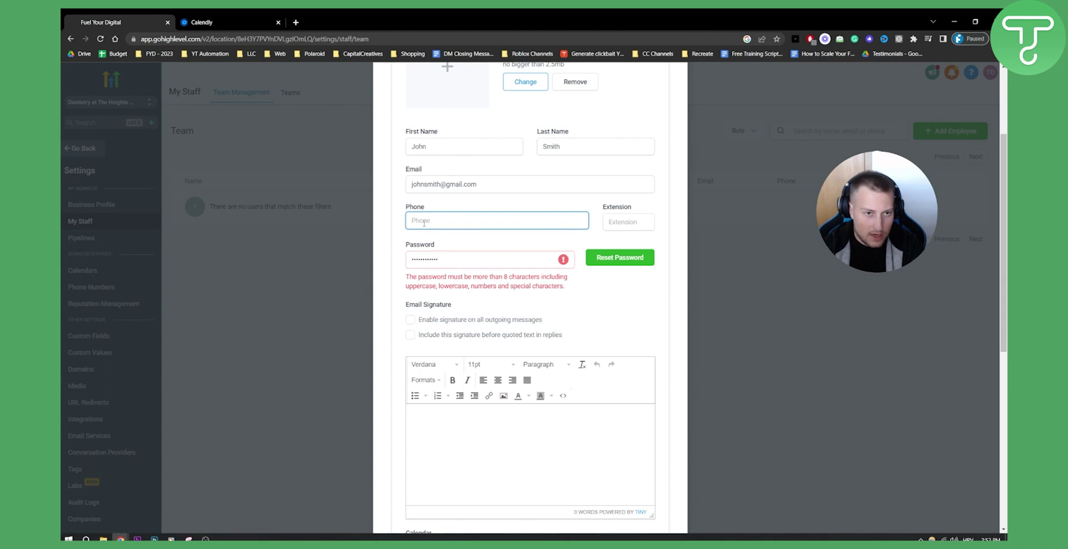
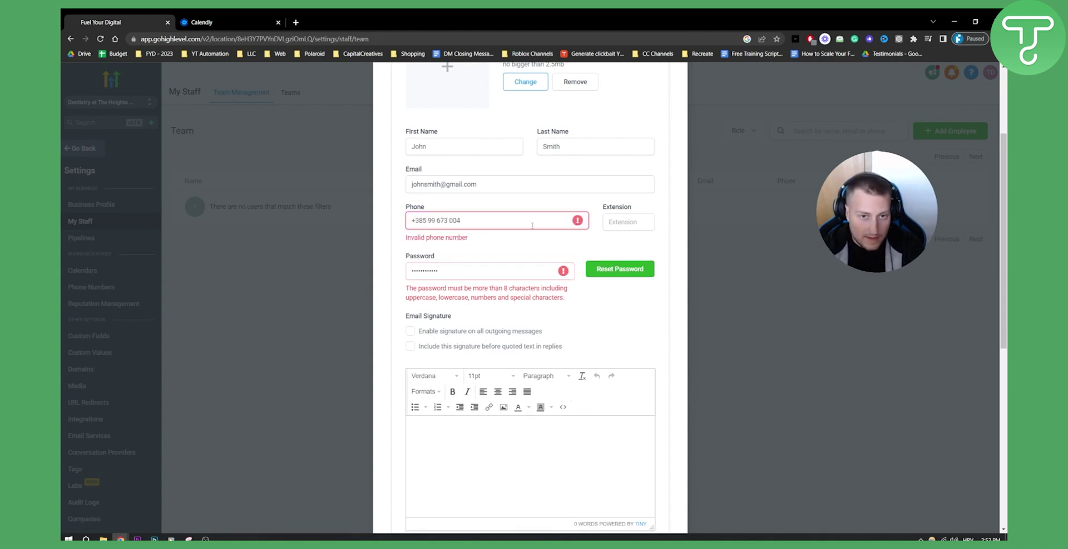
pyautogui.click(638, 221)
pyautogui.write('+')
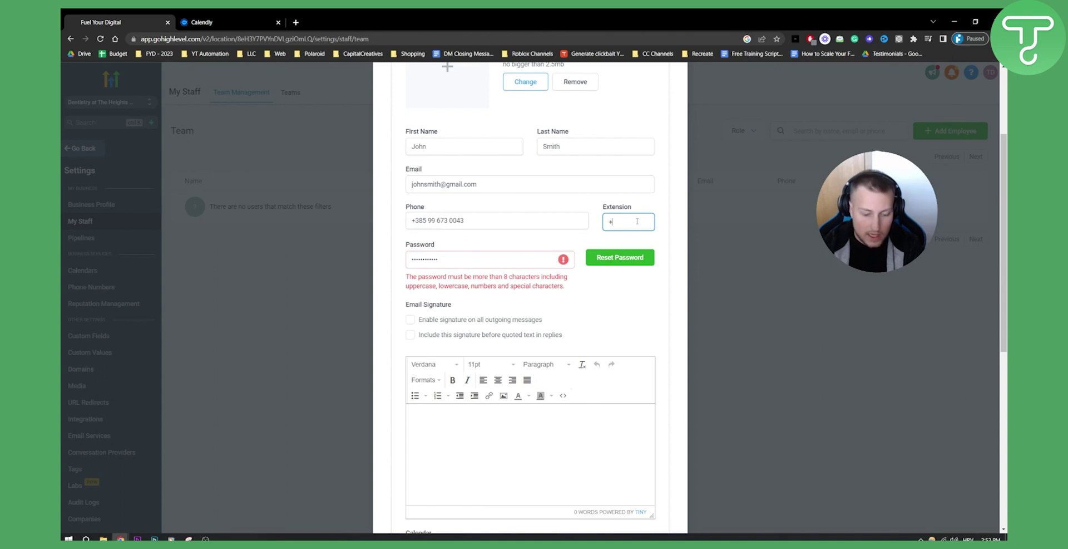
# Check the email signature area and open the Calendar dropdown to see assignable calendars.
pyautogui.scroll(-3, 615, 341)
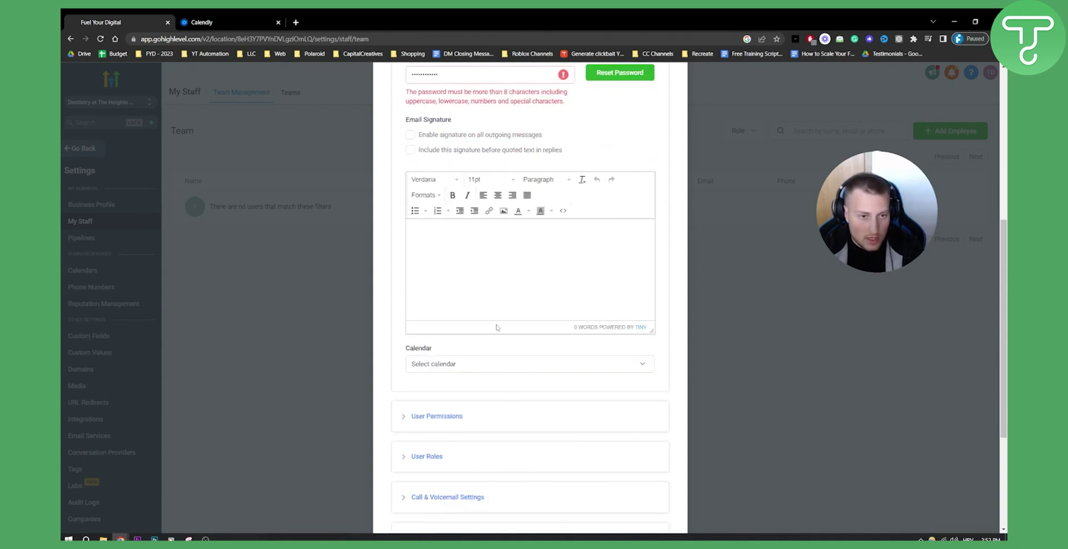
pyautogui.click(460, 250)
pyautogui.scroll(1, 439, 247)
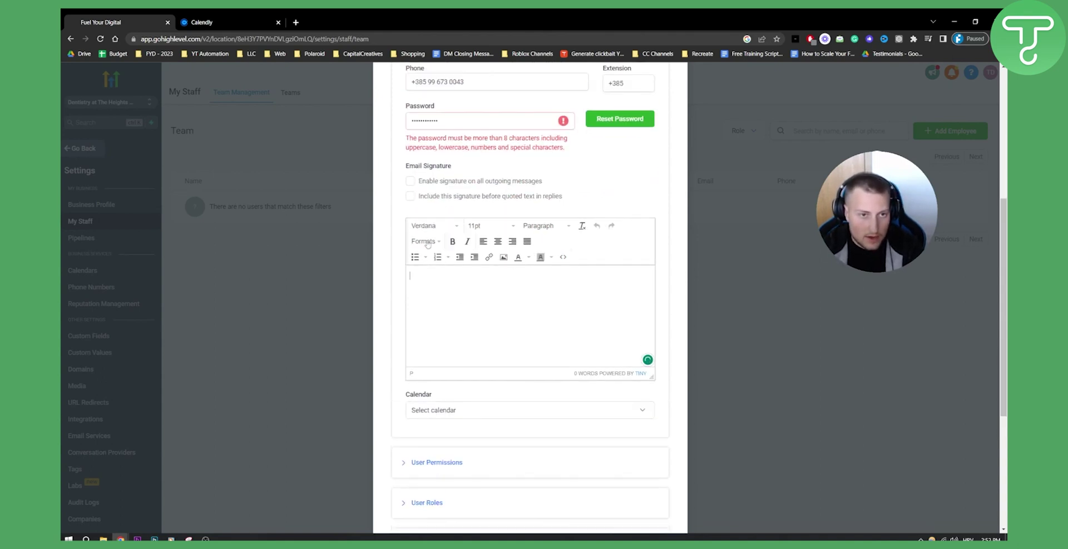
pyautogui.scroll(-2, 397, 367)
pyautogui.click(445, 320)
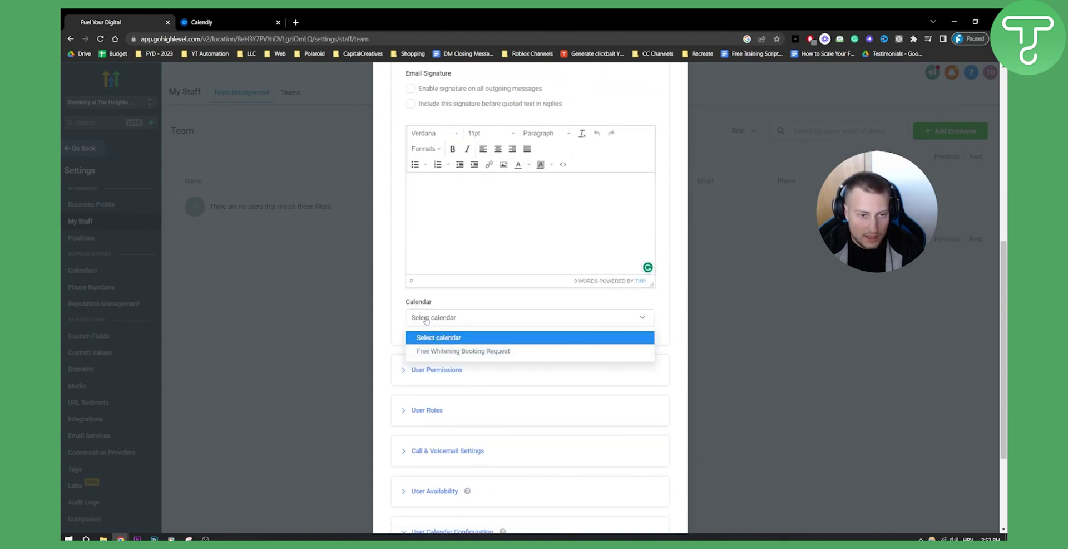
# Leave the calendar unset and give the new staff member the Admin user role.
pyautogui.click(425, 320)
pyautogui.scroll(-1, 440, 339)
pyautogui.click(409, 324)
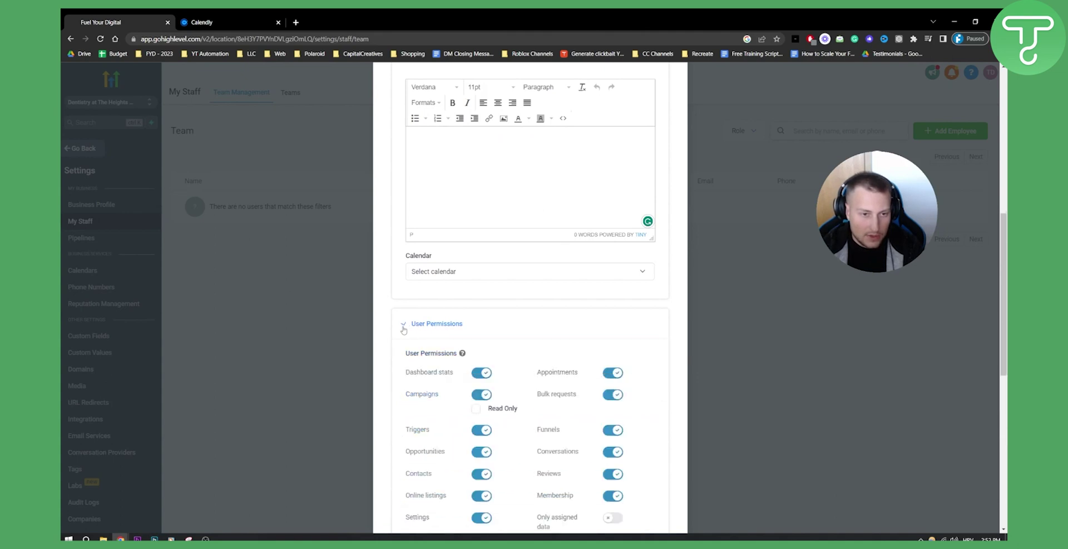
pyautogui.scroll(-5, 518, 342)
pyautogui.scroll(-3, 501, 345)
pyautogui.click(427, 289)
pyautogui.scroll(-2, 431, 295)
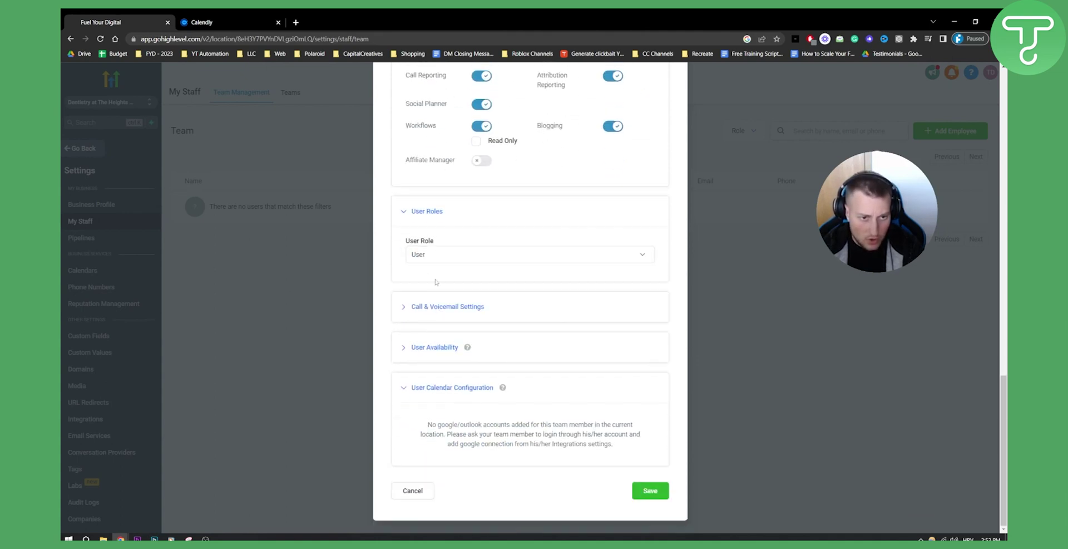
pyautogui.click(430, 256)
pyautogui.click(435, 274)
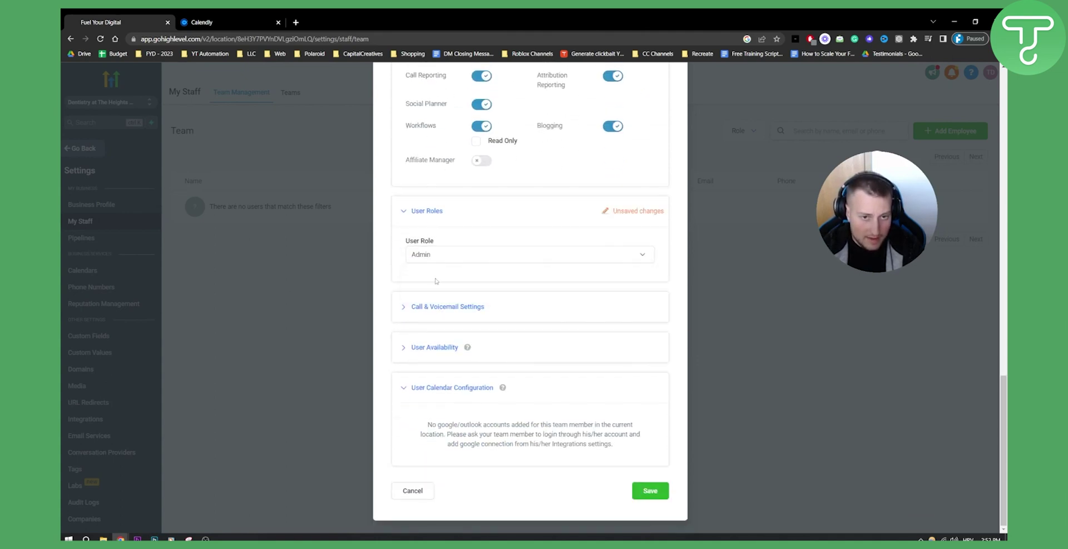
# Review the call, voicemail and availability settings and attempt to save the staff member.
pyautogui.click(434, 306)
pyautogui.scroll(-2, 436, 262)
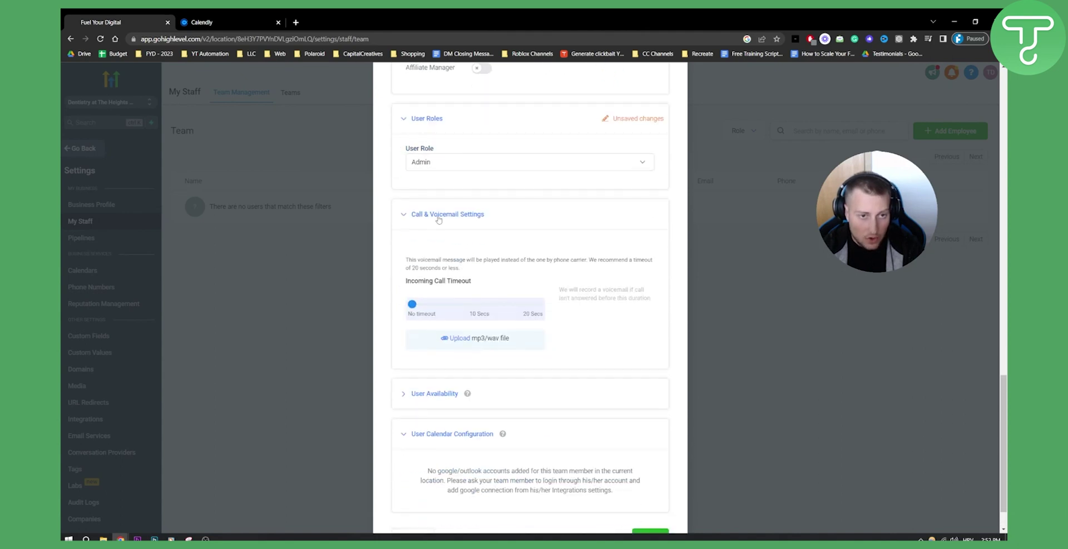
pyautogui.scroll(-1, 439, 223)
pyautogui.click(410, 345)
pyautogui.scroll(-3, 426, 279)
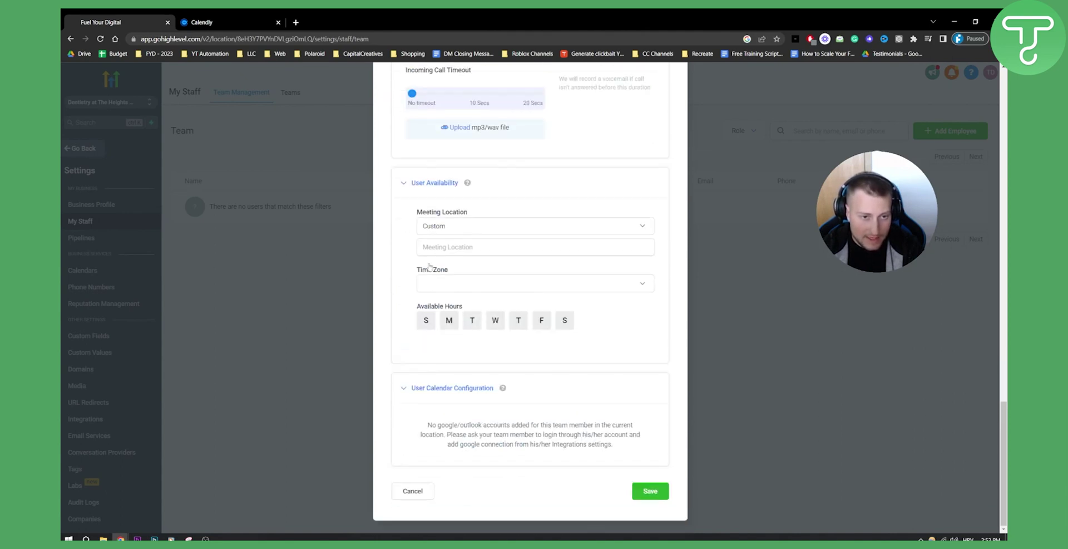
pyautogui.click(647, 490)
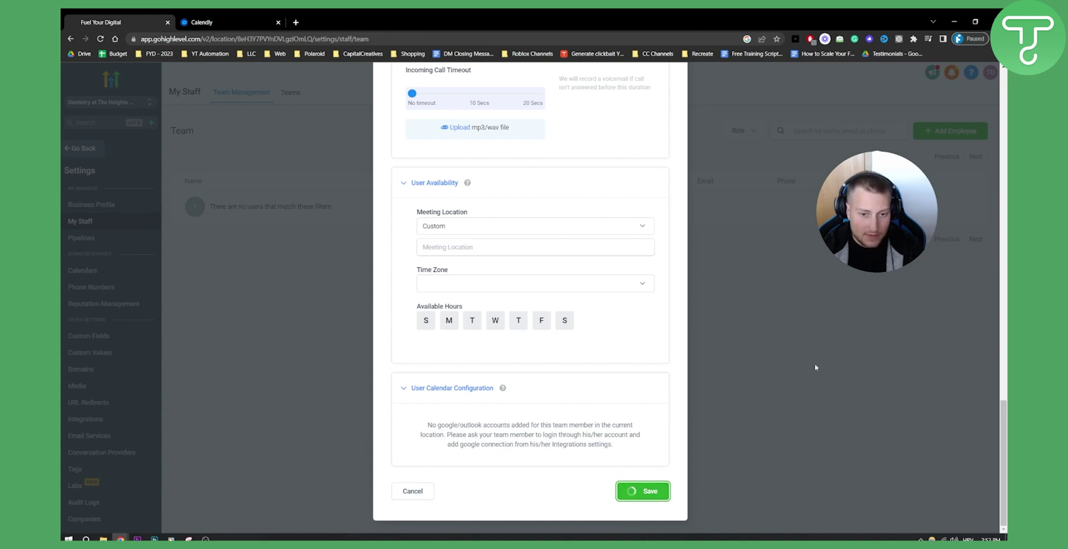
# Correct the rejected password and save the new staff member.
pyautogui.scroll(15, 765, 360)
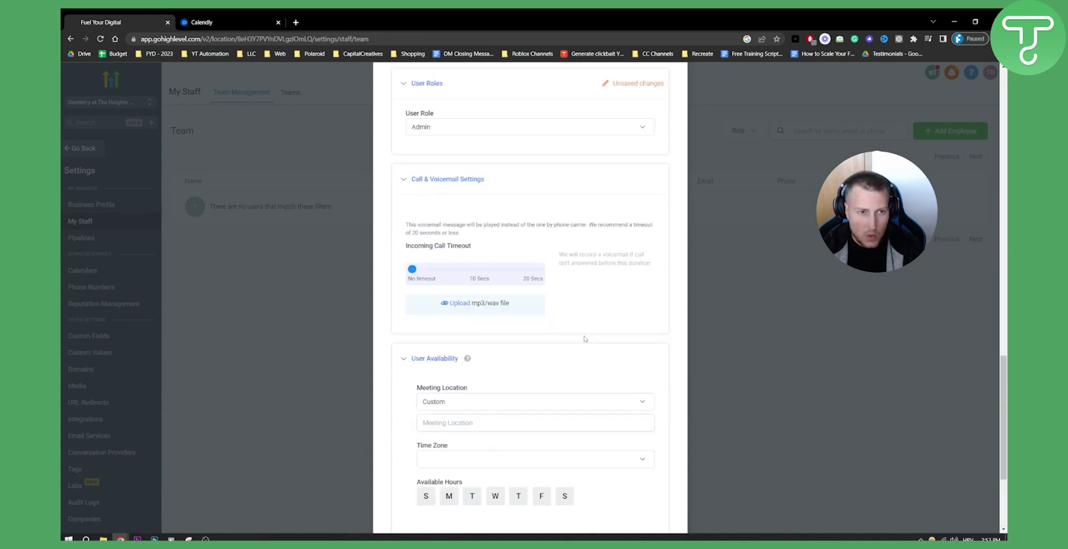
pyautogui.scroll(-2, 534, 398)
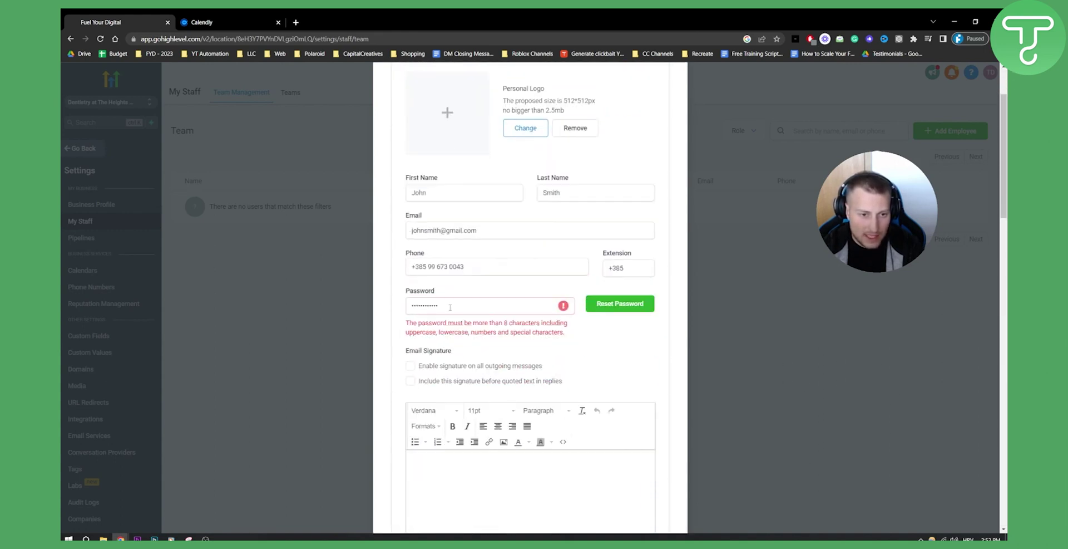
pyautogui.click(409, 307)
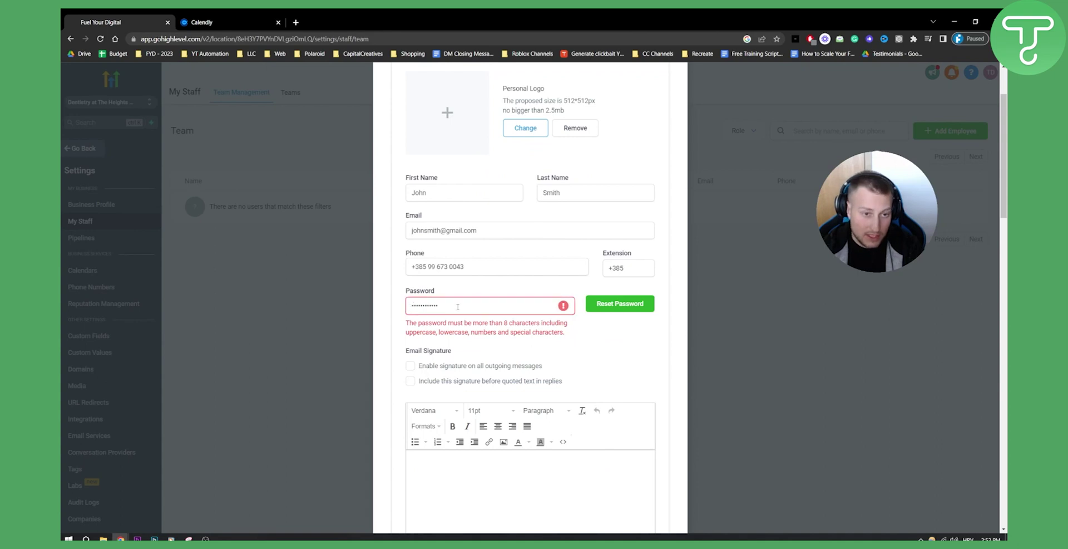
pyautogui.scroll(-15, 639, 404)
pyautogui.scroll(-10, 639, 404)
pyautogui.click(647, 496)
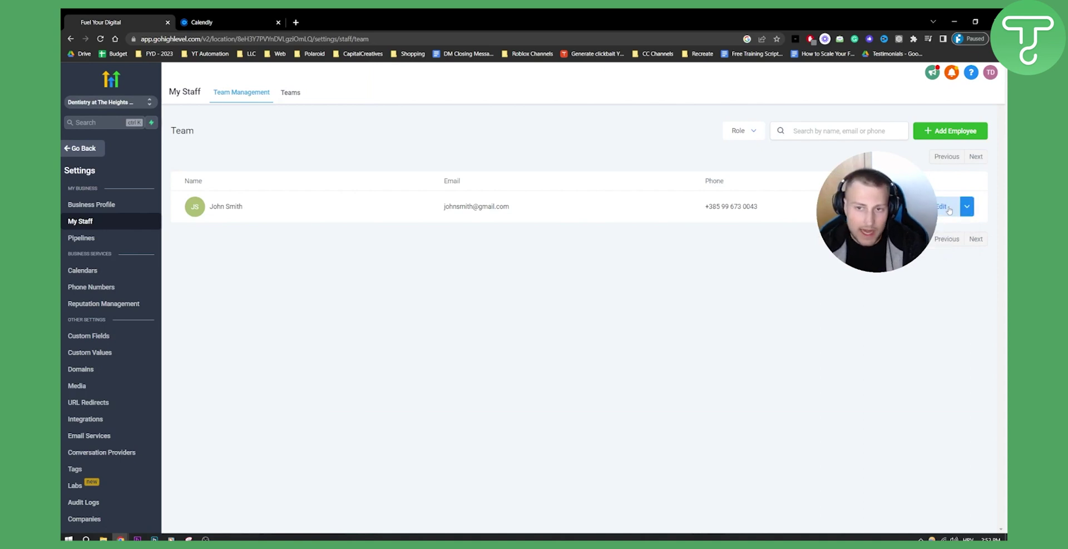
pyautogui.click(946, 207)
pyautogui.scroll(-10, 551, 278)
pyautogui.scroll(-4, 548, 271)
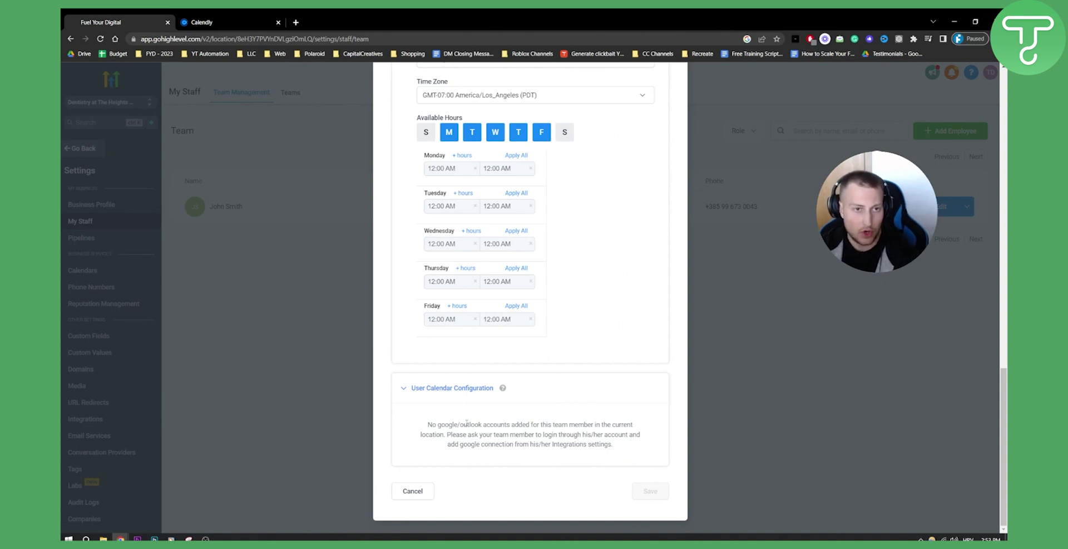
pyautogui.scroll(2, 467, 423)
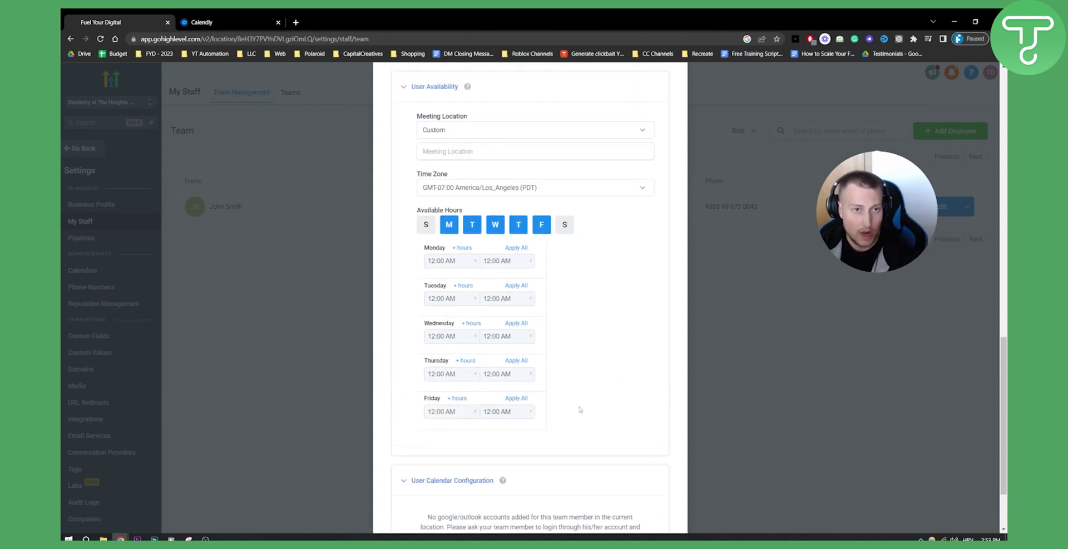
pyautogui.scroll(-2, 582, 407)
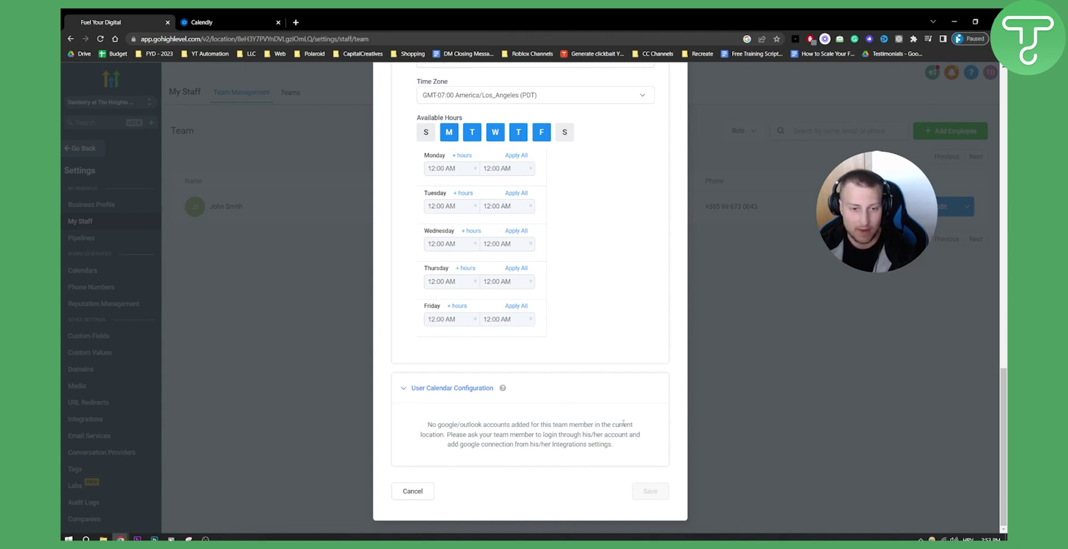
pyautogui.click(415, 492)
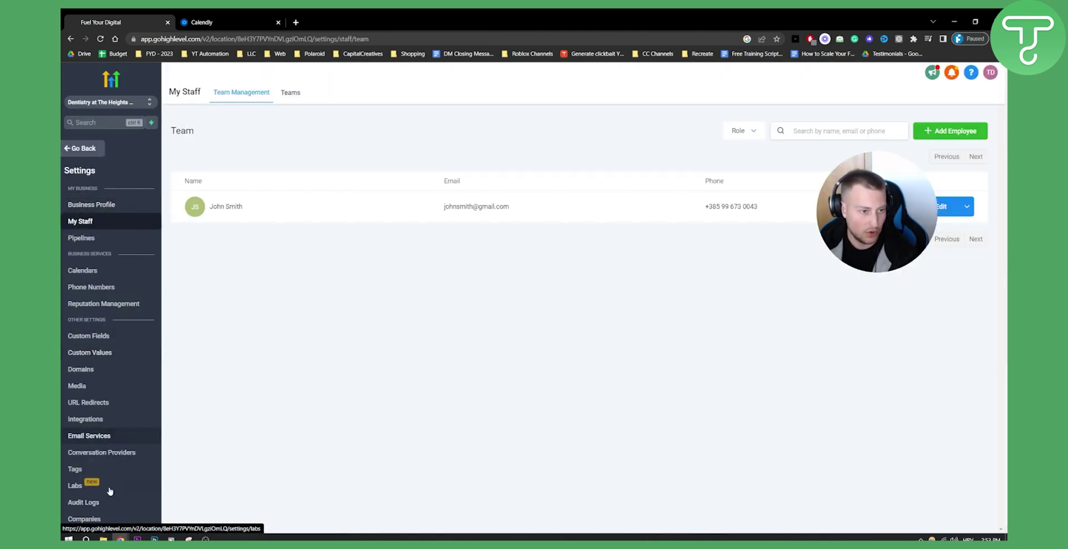
# In Integrations, choose the Analytics property under Universal Properties on the Google card.
pyautogui.click(111, 419)
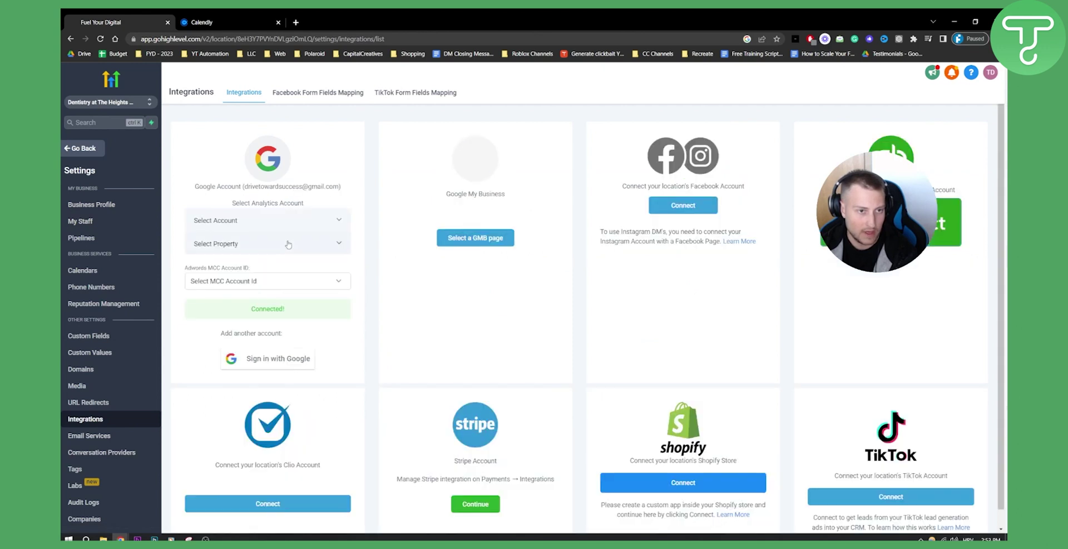
pyautogui.click(252, 249)
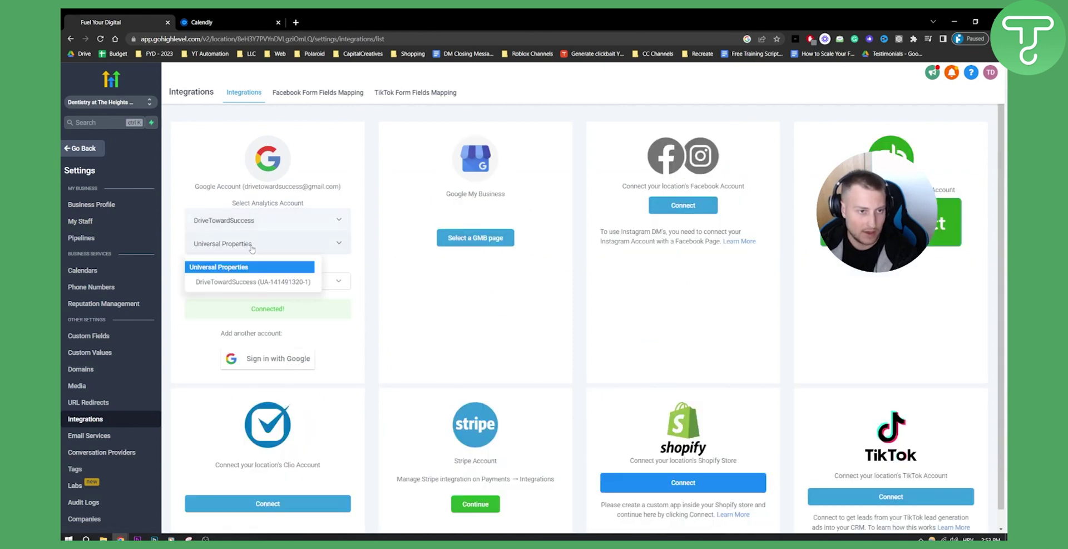
pyautogui.click(253, 281)
pyautogui.click(252, 280)
pyautogui.click(278, 299)
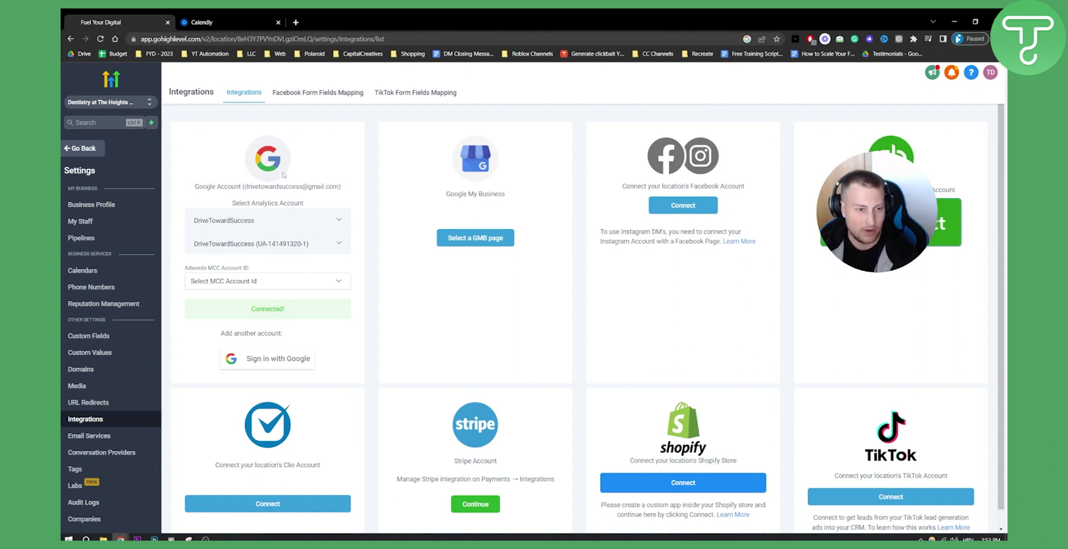
pyautogui.scroll(-1, 600, 356)
pyautogui.scroll(1, 600, 356)
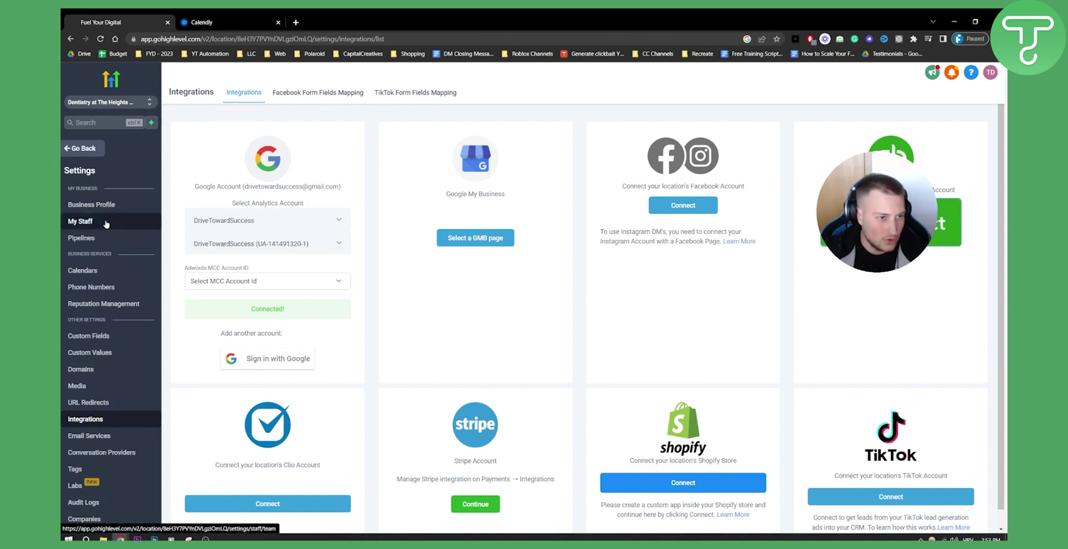
# Open the new staff member's edit window from My Staff and expand User Calendar Configuration.
pyautogui.click(80, 221)
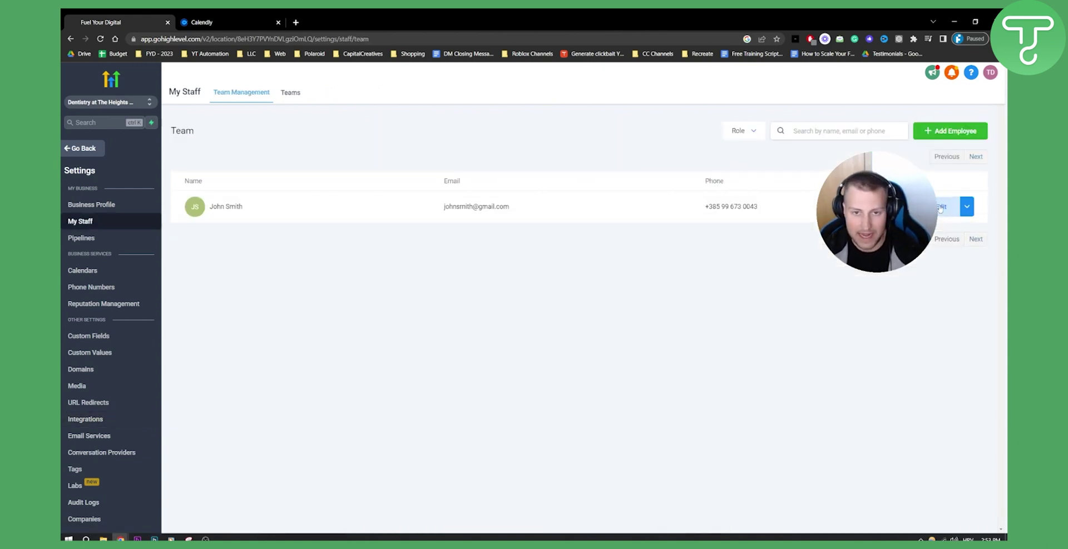
pyautogui.click(944, 206)
pyautogui.click(485, 340)
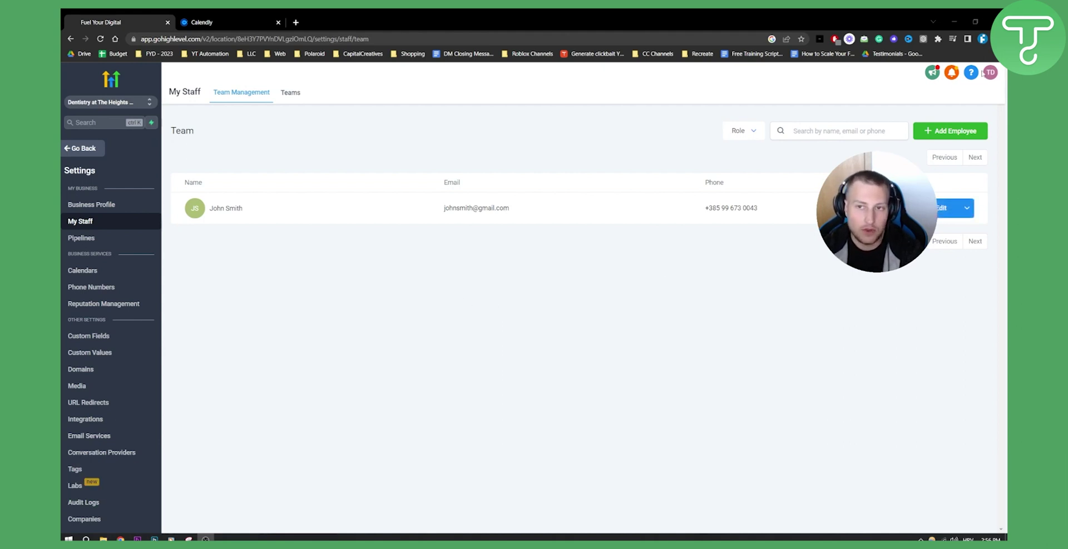
# Check the avatar menu's Login As user list, then show the staff member's more actions.
pyautogui.click(992, 73)
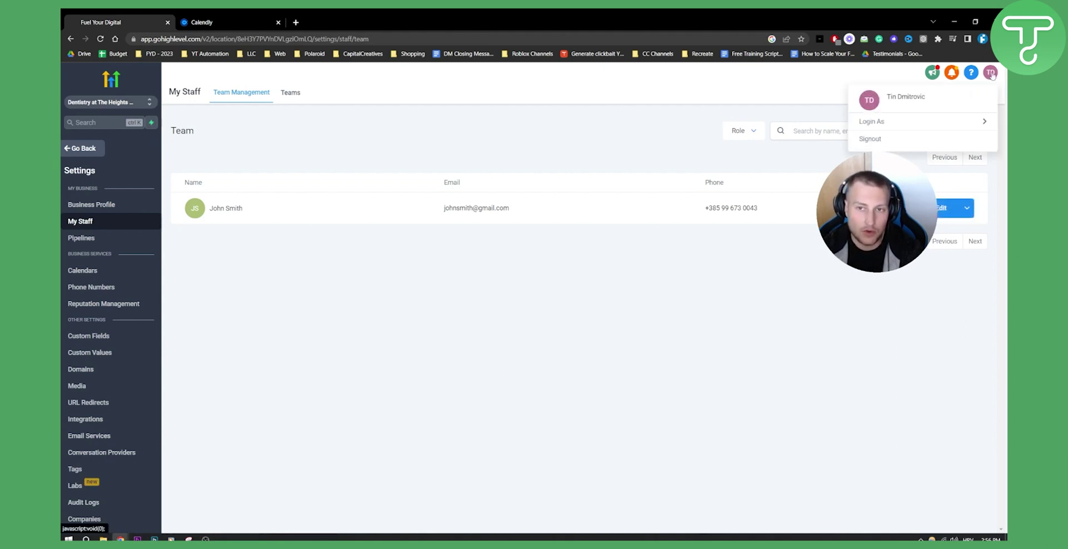
pyautogui.click(874, 121)
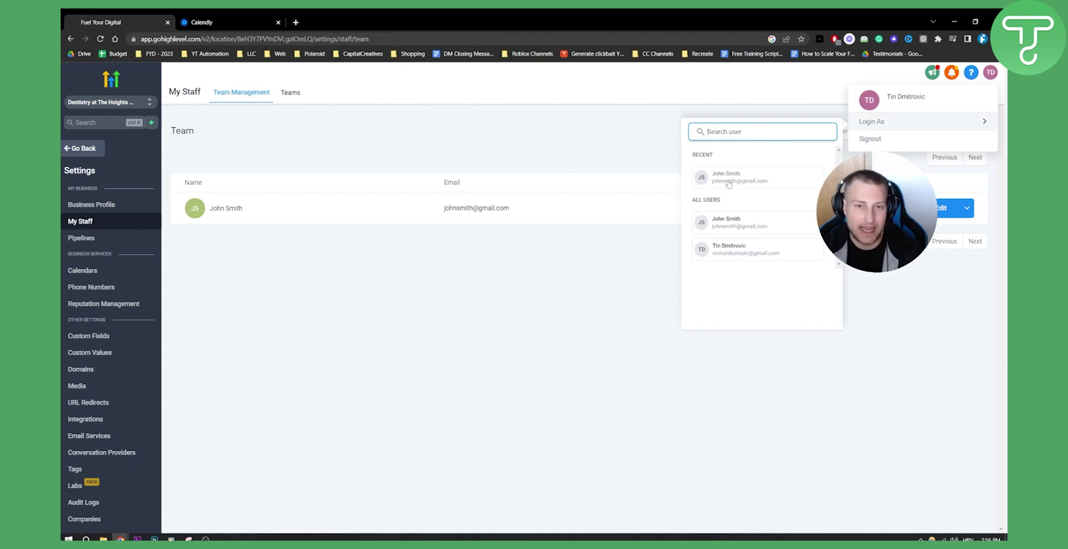
pyautogui.click(405, 279)
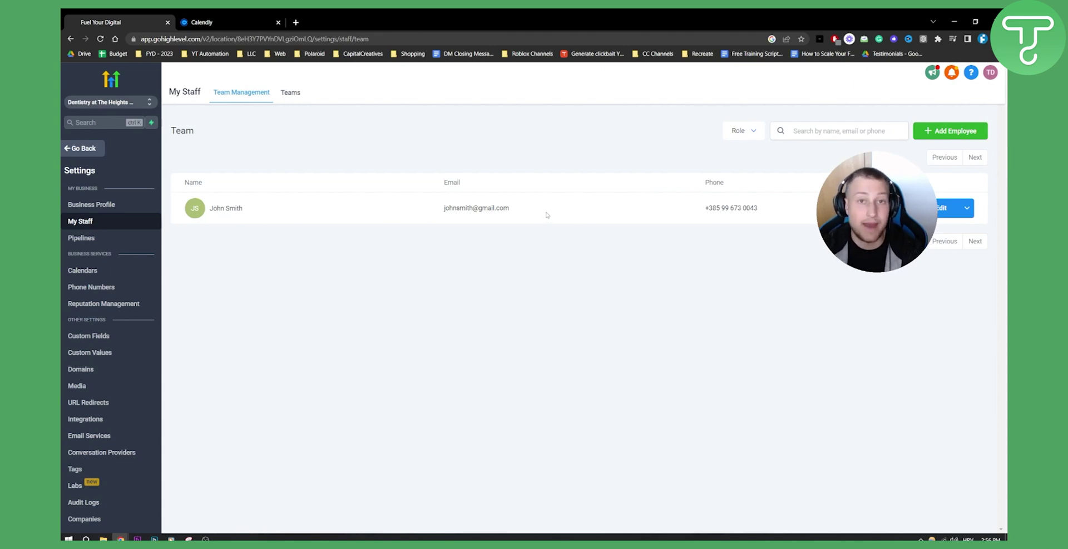
pyautogui.click(942, 208)
pyautogui.click(942, 209)
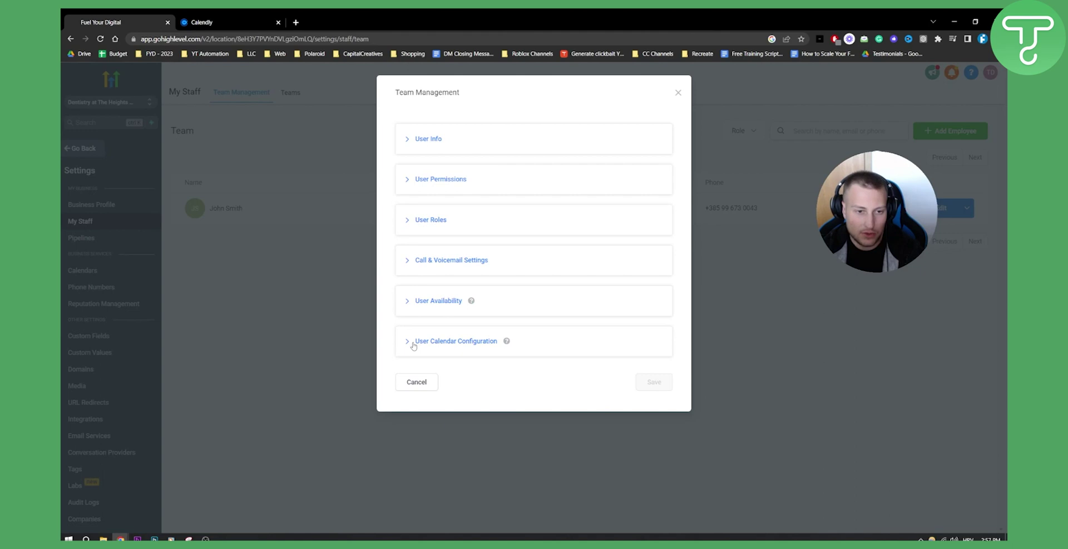
pyautogui.click(412, 344)
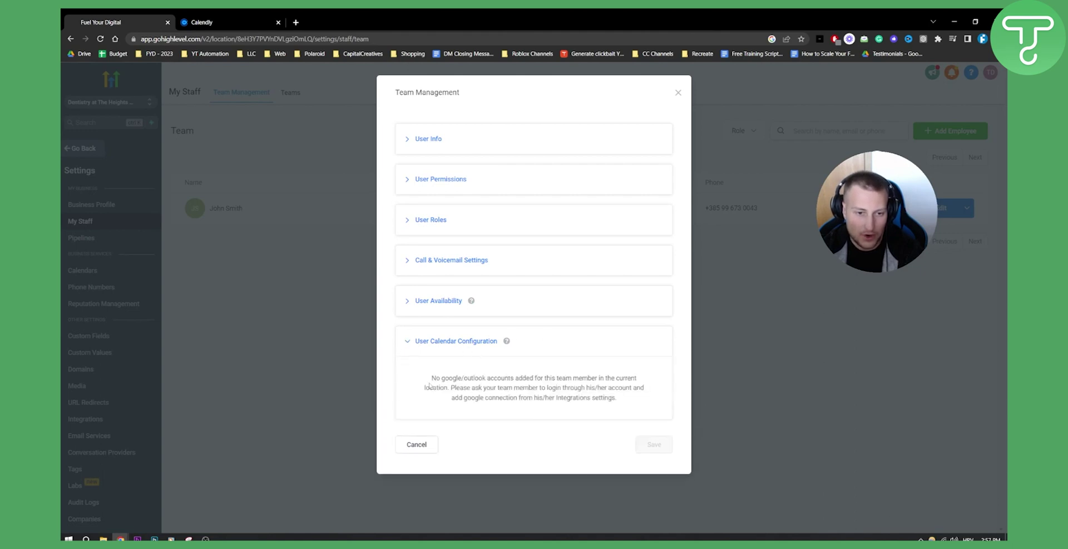
pyautogui.moveTo(433, 378); pyautogui.dragTo(579, 379)
pyautogui.moveTo(601, 378); pyautogui.dragTo(640, 402)
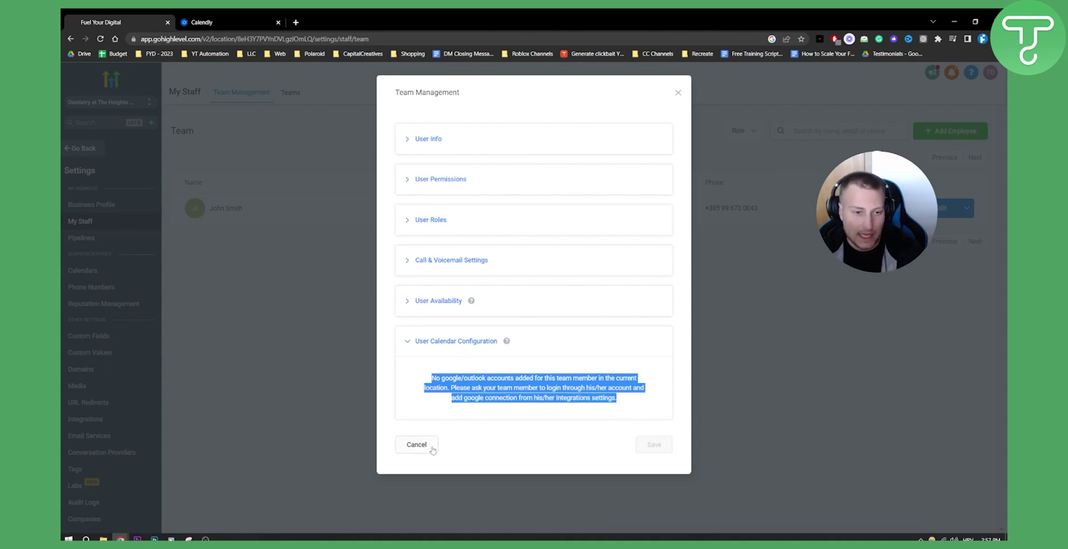
pyautogui.click(678, 93)
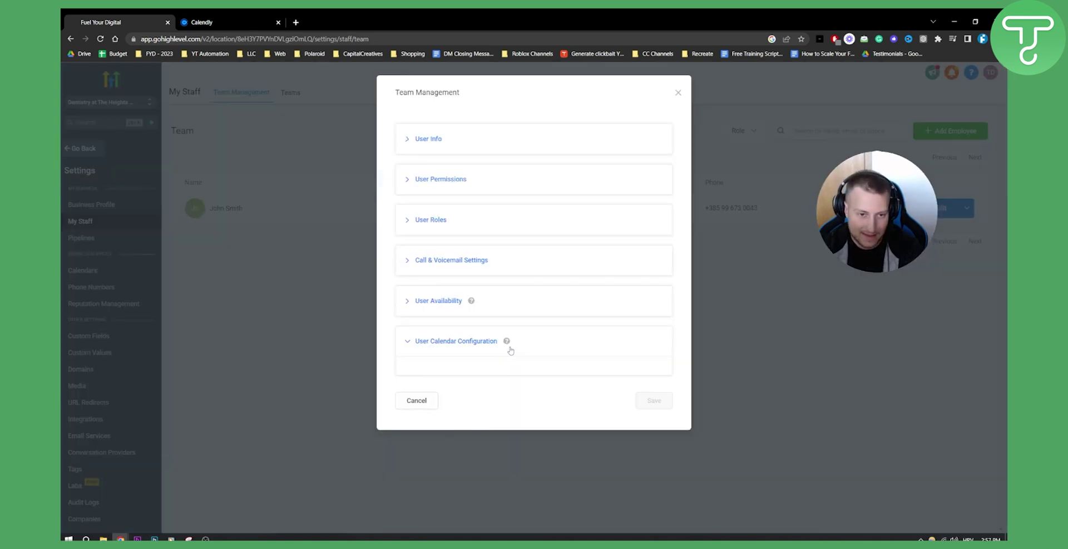
pyautogui.click(508, 350)
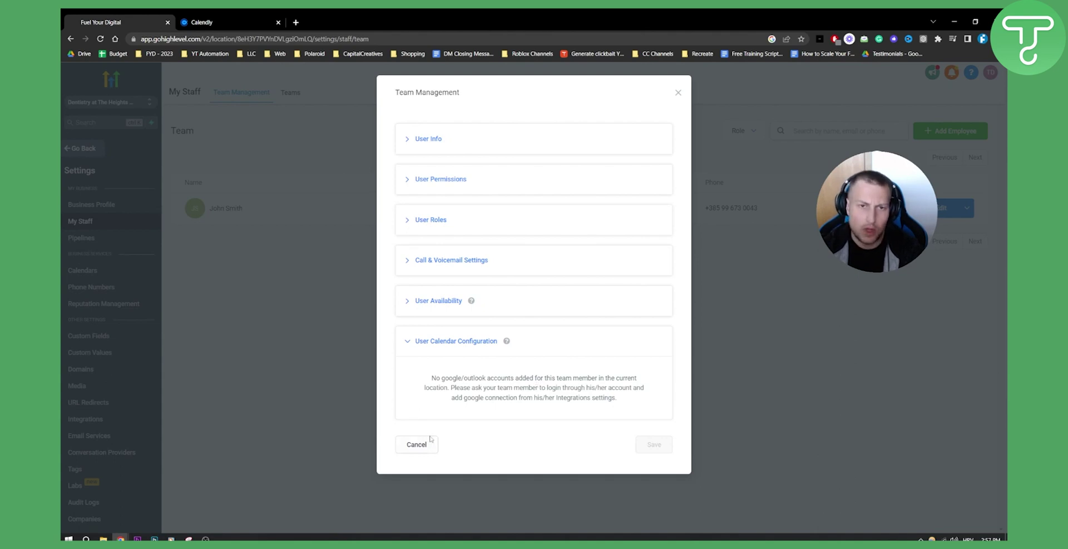
pyautogui.click(678, 93)
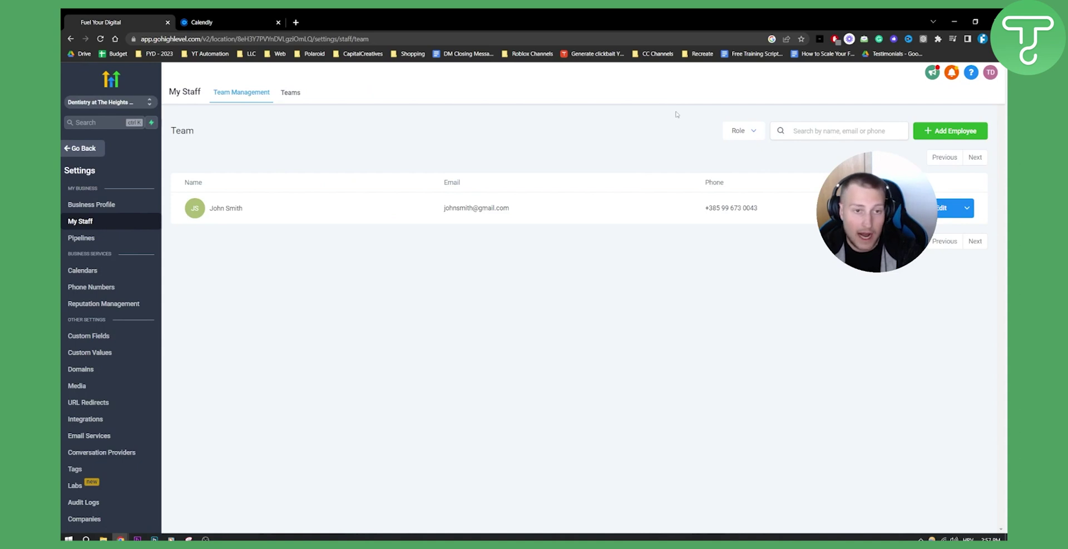
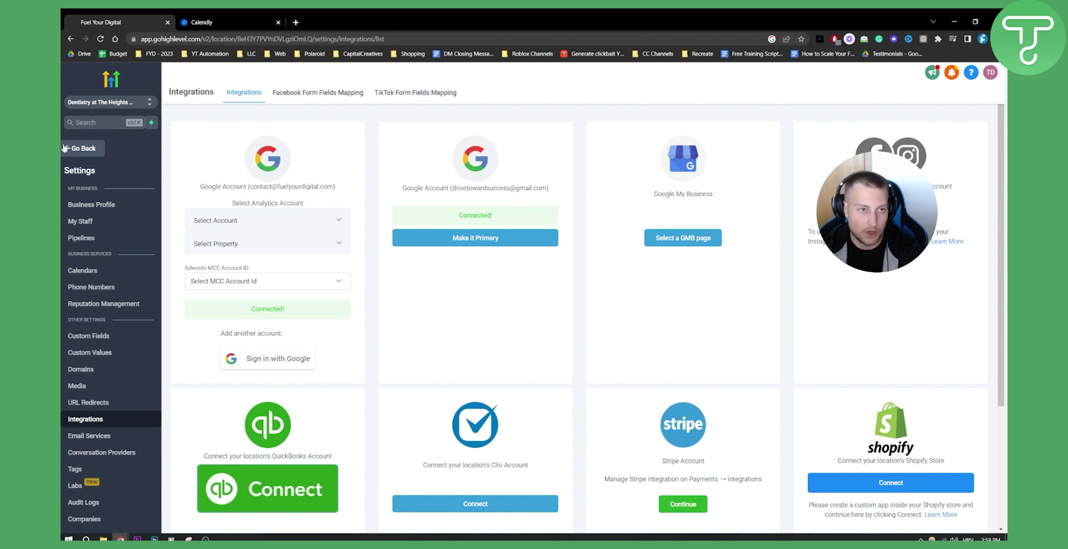
# Leave the Integrations settings and go back to the location dashboard.
pyautogui.click(65, 148)
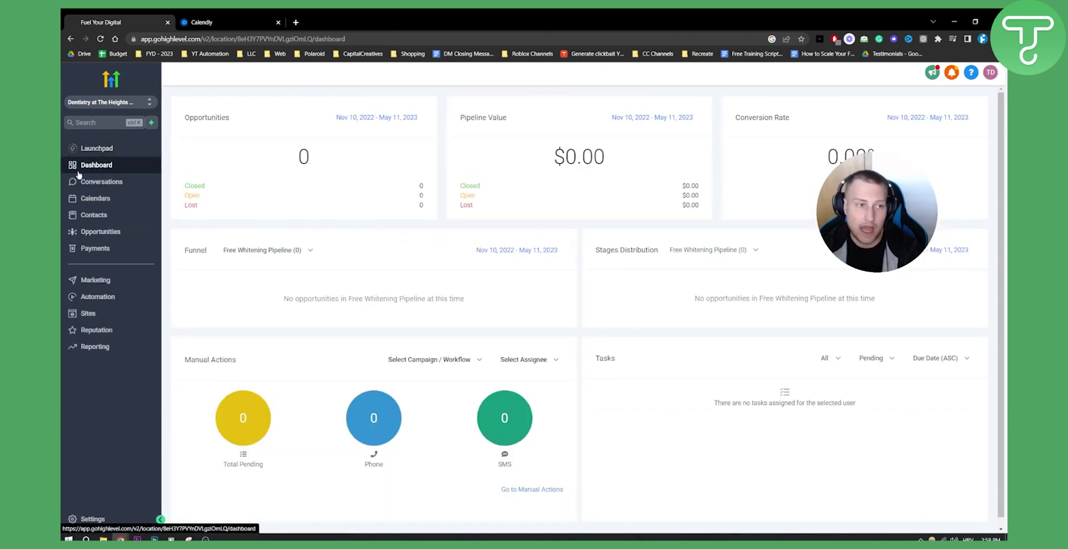
# Open the location Settings and go to the My Staff team list.
pyautogui.click(111, 520)
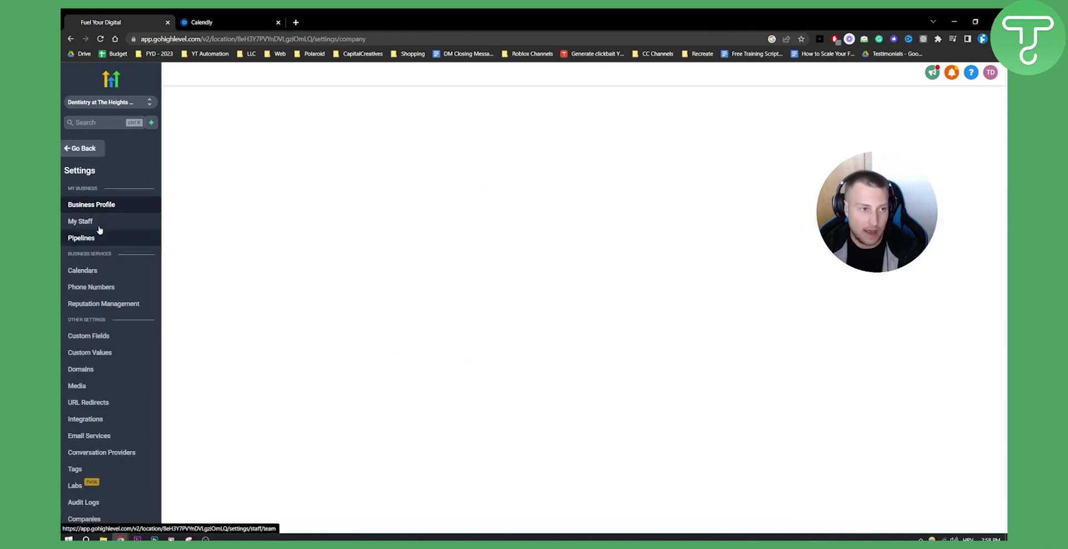
pyautogui.click(100, 225)
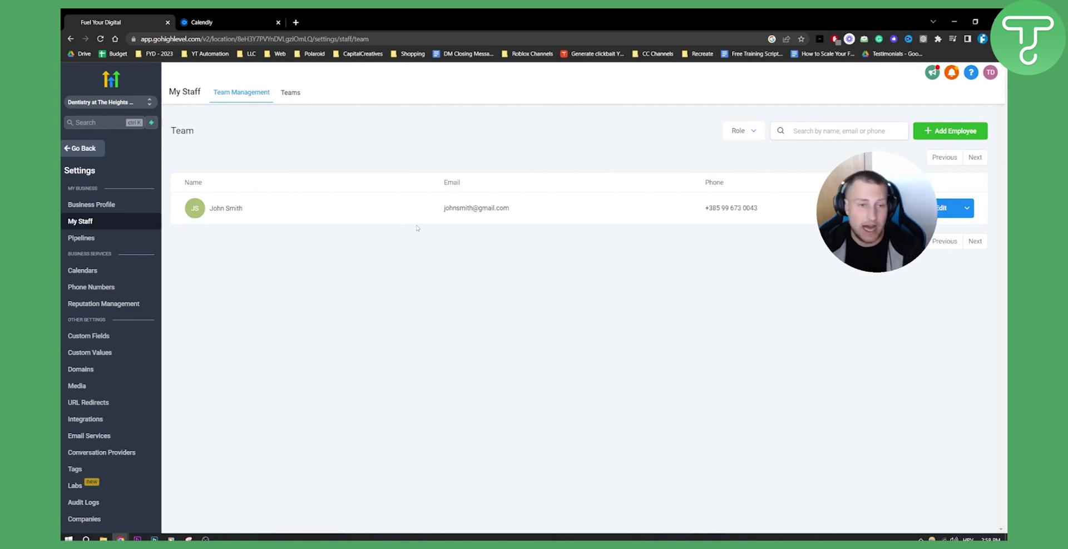
pyautogui.click(991, 73)
pyautogui.click(874, 122)
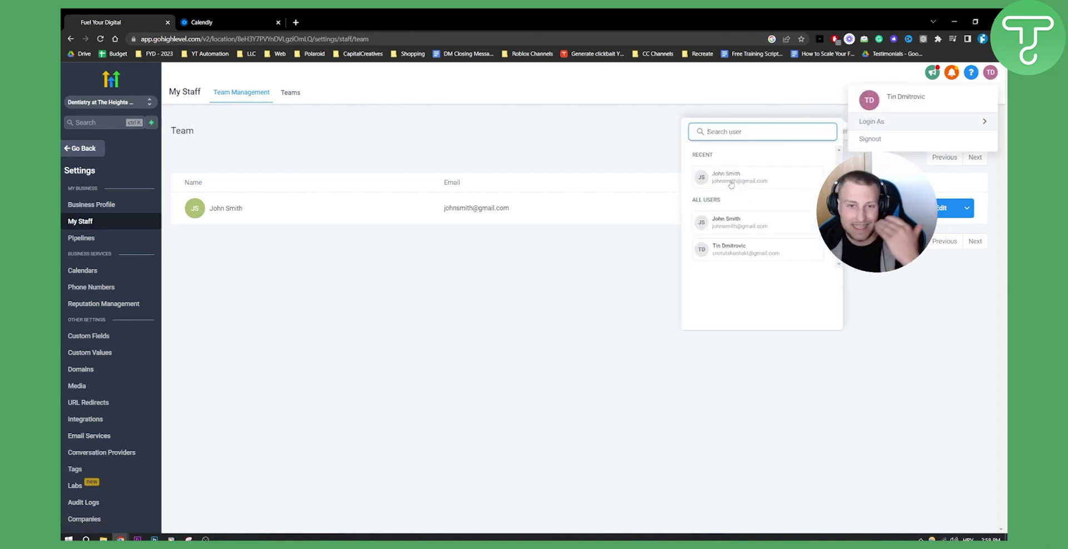
pyautogui.click(555, 139)
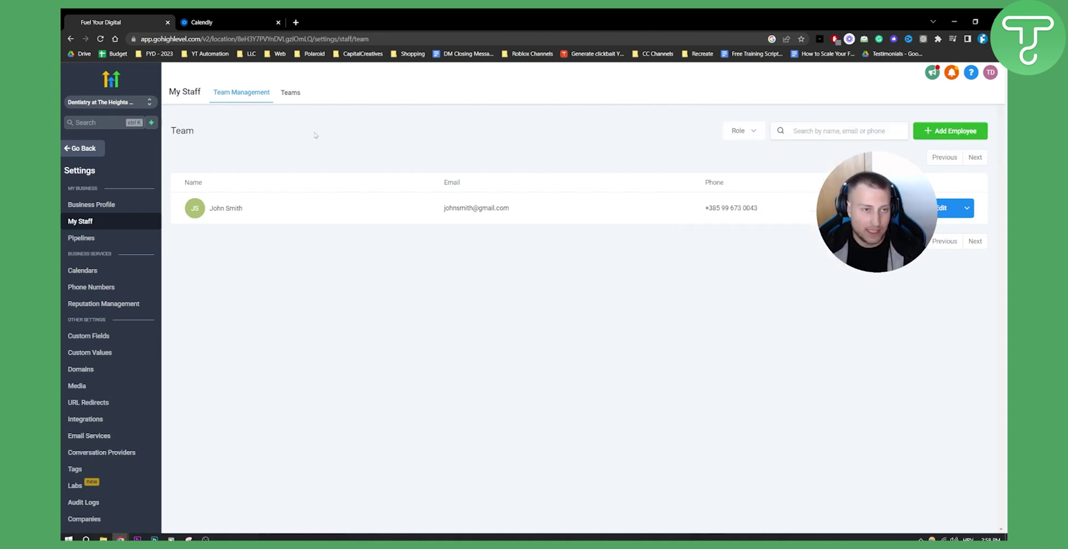
pyautogui.click(294, 99)
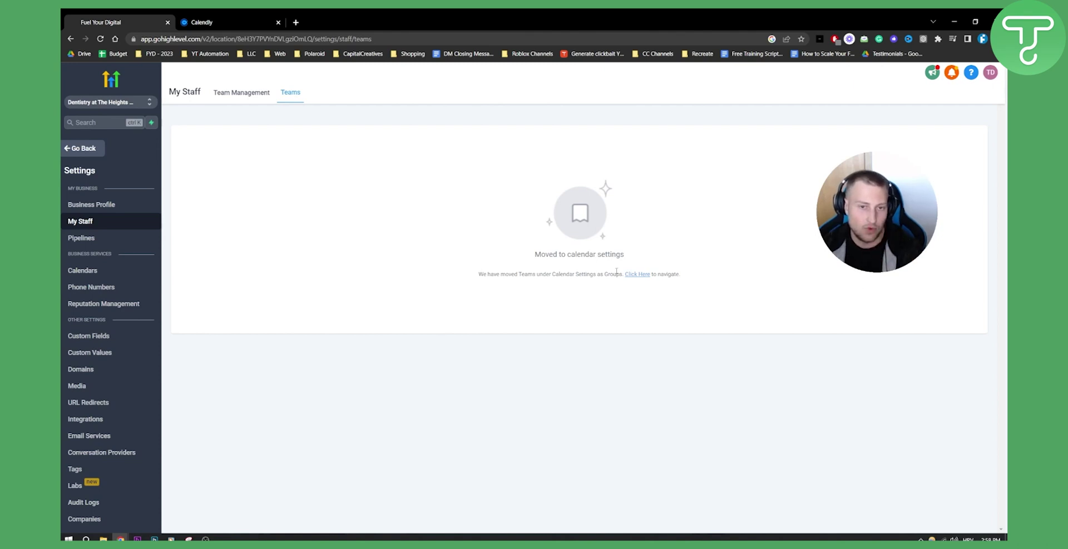
pyautogui.click(249, 96)
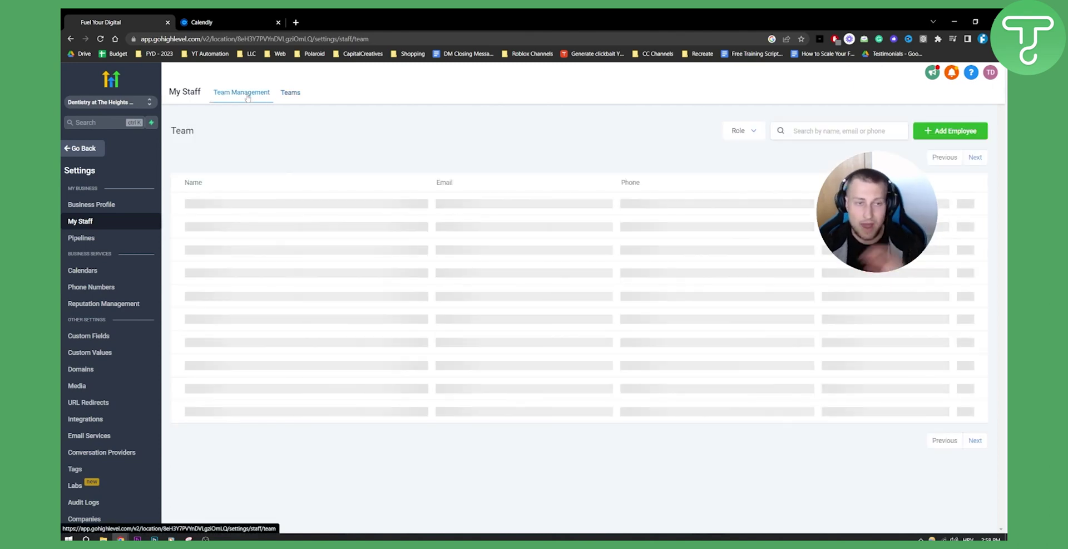